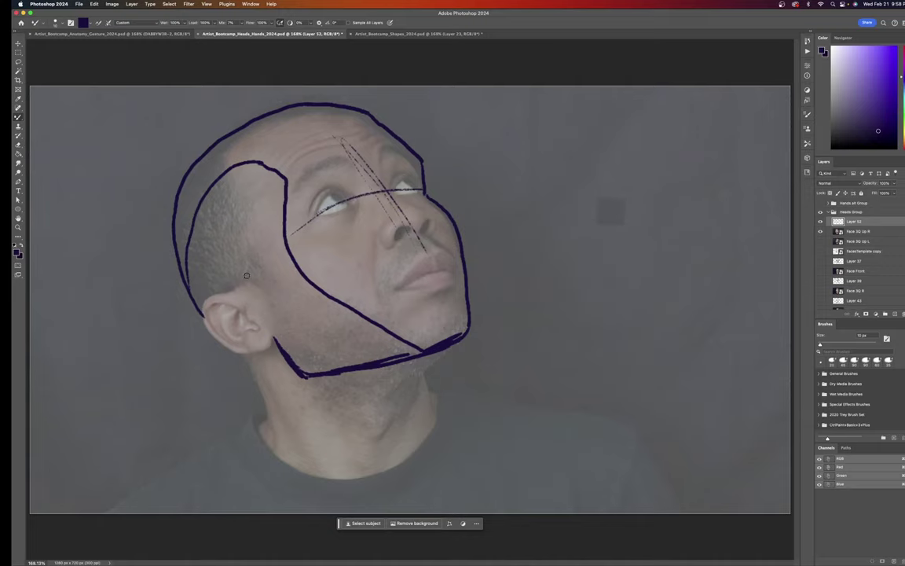
# Draw construction guides across the upturned head for the eye line, nose base, brows and mouth, extending the eye and nose lines towards the ear.
pyautogui.moveTo(290, 232); pyautogui.dragTo(218, 312)
pyautogui.moveTo(429, 235); pyautogui.dragTo(323, 297)
pyautogui.moveTo(358, 270); pyautogui.dragTo(262, 355)
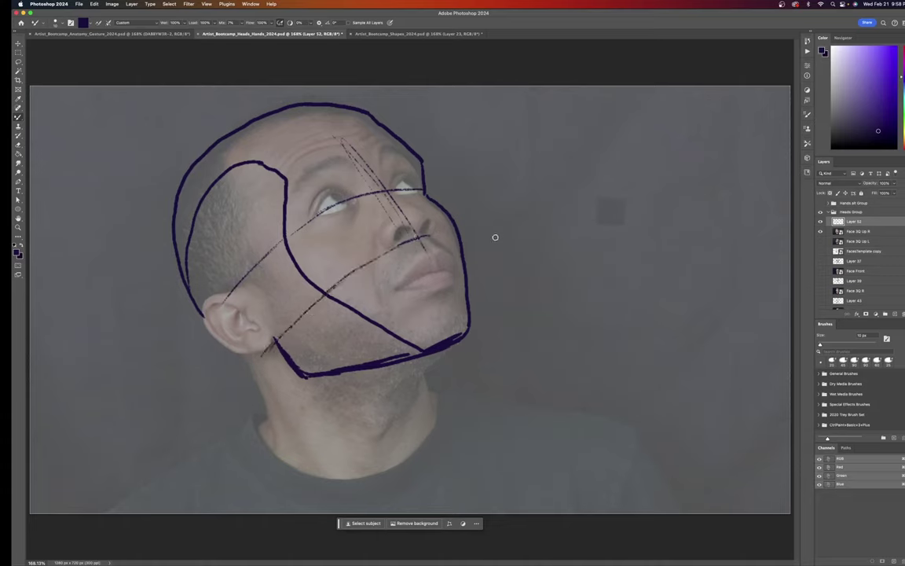
pyautogui.moveTo(447, 236); pyautogui.dragTo(463, 240)
pyautogui.moveTo(295, 180); pyautogui.dragTo(400, 149)
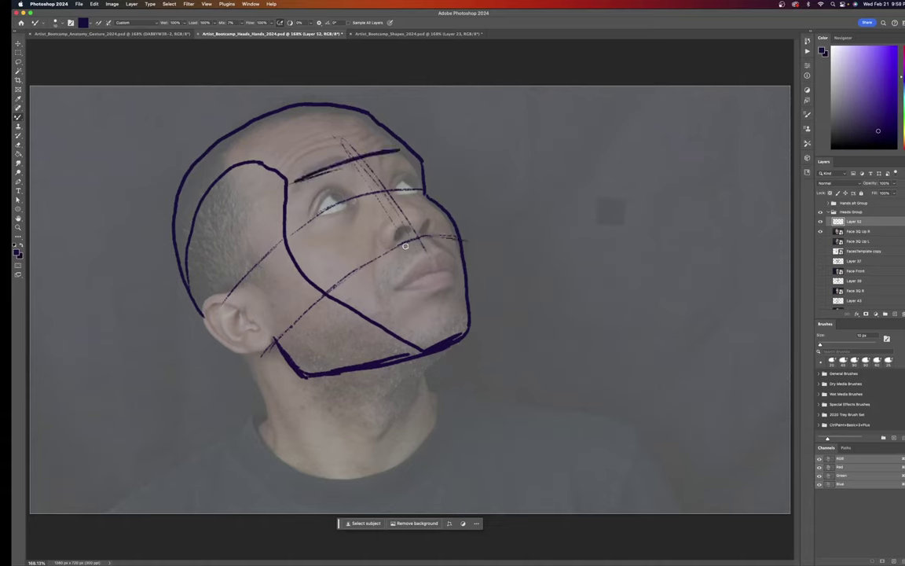
pyautogui.moveTo(452, 268); pyautogui.dragTo(380, 295)
# Draw the hairline from the forehead to the sideburn, outline the ear, and add both sides of the neck.
pyautogui.moveTo(327, 107)
pyautogui.mouseDown()
pyautogui.moveTo(262, 128)
pyautogui.moveTo(211, 159)
pyautogui.moveTo(253, 194)
pyautogui.moveTo(235, 244)
pyautogui.moveTo(256, 252)
pyautogui.moveTo(249, 290)
pyautogui.mouseUp()
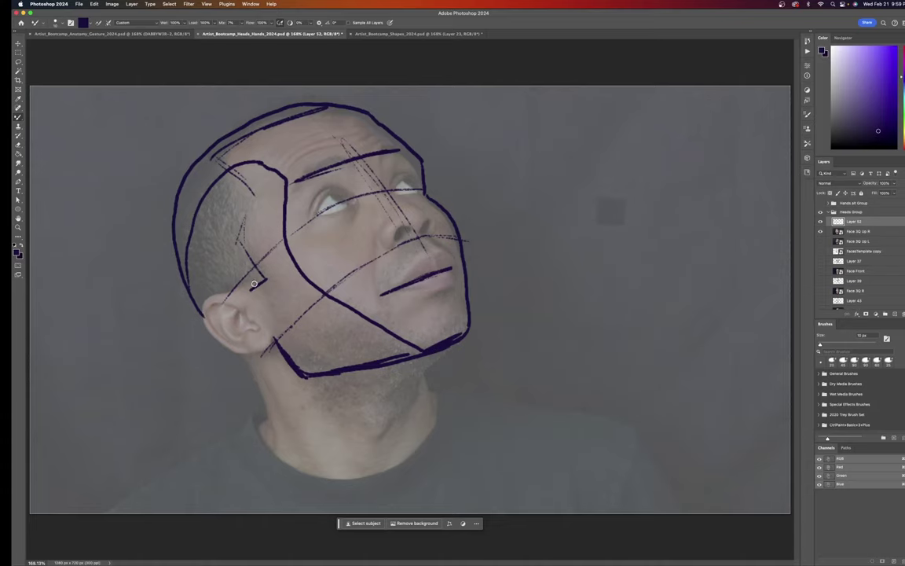
pyautogui.moveTo(248, 290)
pyautogui.mouseDown()
pyautogui.moveTo(206, 305)
pyautogui.moveTo(209, 328)
pyautogui.moveTo(240, 351)
pyautogui.moveTo(272, 350)
pyautogui.moveTo(271, 333)
pyautogui.mouseUp()
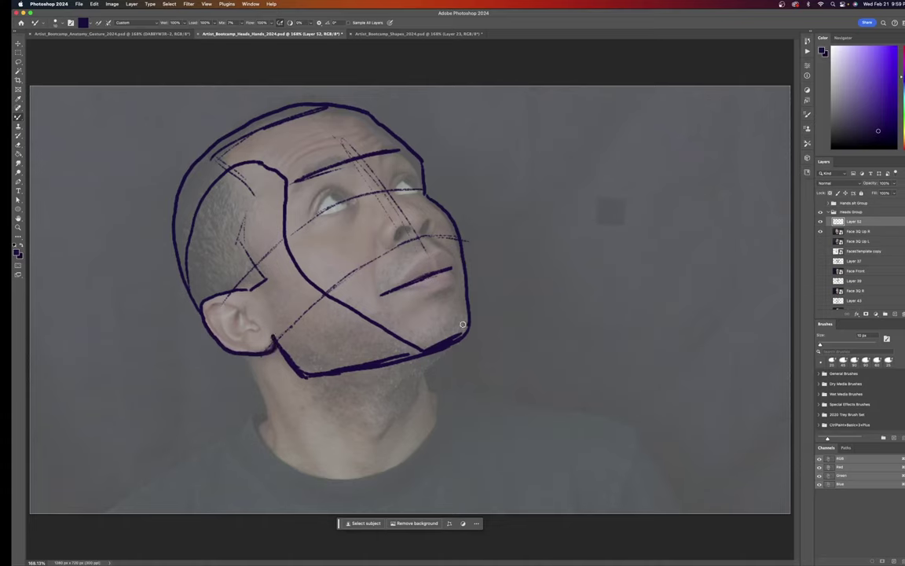
pyautogui.moveTo(422, 362); pyautogui.dragTo(432, 412)
pyautogui.moveTo(246, 363); pyautogui.dragTo(274, 438)
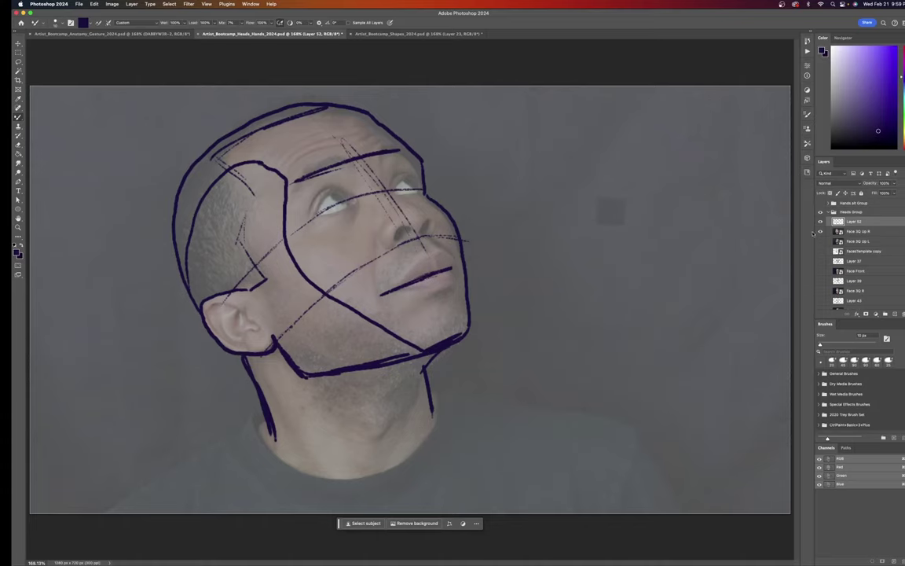
# Hide the finished drawing and its Face 3Q Up R photo, show Face 3Q Up L, and add a new layer above it.
pyautogui.click(819, 232)
pyautogui.click(821, 222)
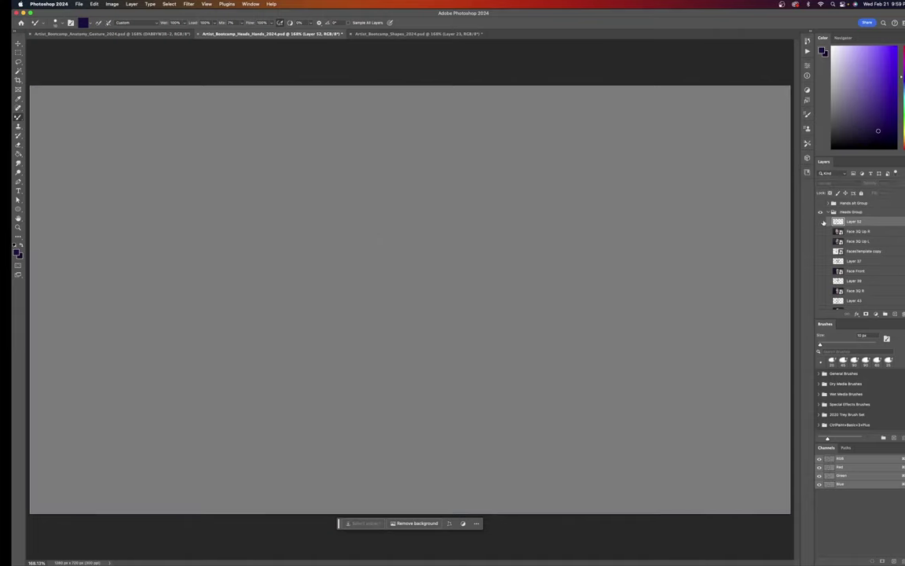
pyautogui.click(848, 242)
pyautogui.click(822, 242)
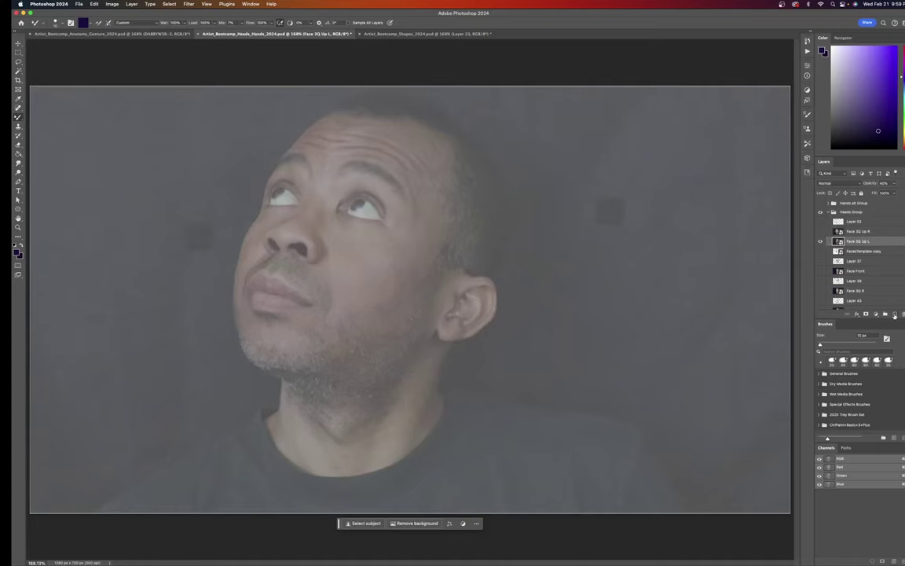
pyautogui.click(894, 315)
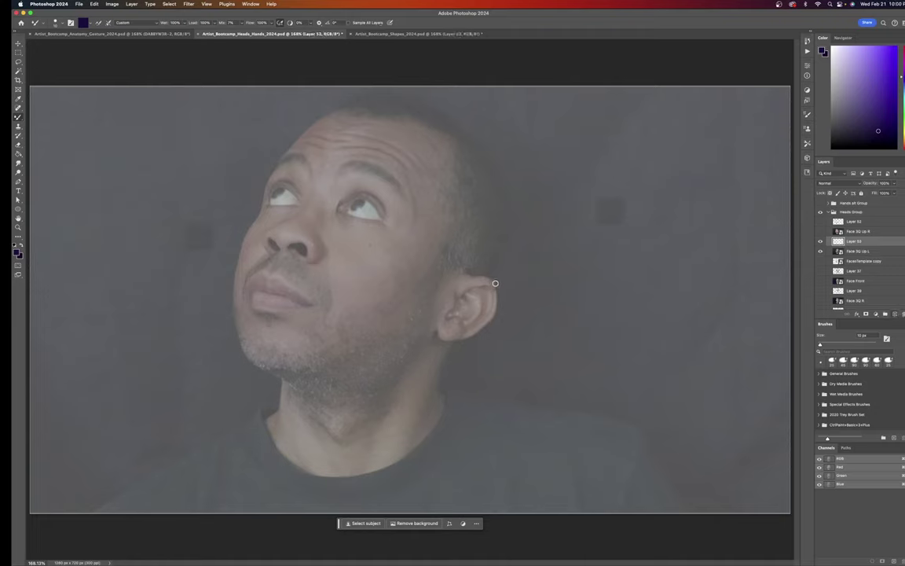
# Outline the skull, face and jaw, and draw the side-plane boundary from the back of the head past the temple to the chin.
pyautogui.moveTo(495, 283)
pyautogui.mouseDown()
pyautogui.moveTo(509, 208)
pyautogui.moveTo(494, 157)
pyautogui.moveTo(475, 135)
pyautogui.moveTo(413, 102)
pyautogui.moveTo(386, 100)
pyautogui.moveTo(306, 128)
pyautogui.moveTo(269, 171)
pyautogui.moveTo(254, 221)
pyautogui.moveTo(267, 200)
pyautogui.moveTo(239, 242)
pyautogui.moveTo(239, 321)
pyautogui.moveTo(257, 361)
pyautogui.moveTo(382, 388)
pyautogui.mouseUp()
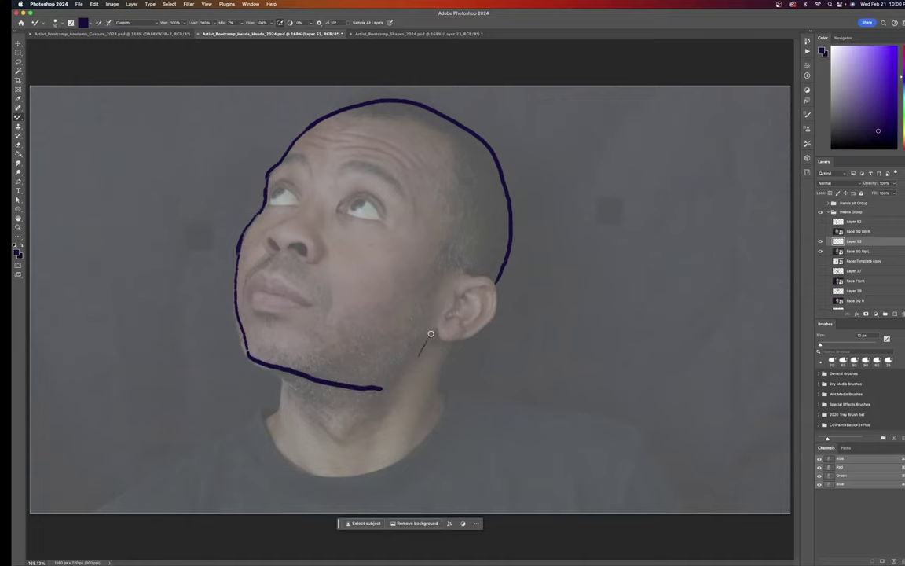
pyautogui.moveTo(430, 333); pyautogui.dragTo(385, 384)
pyautogui.moveTo(247, 359); pyautogui.dragTo(287, 377)
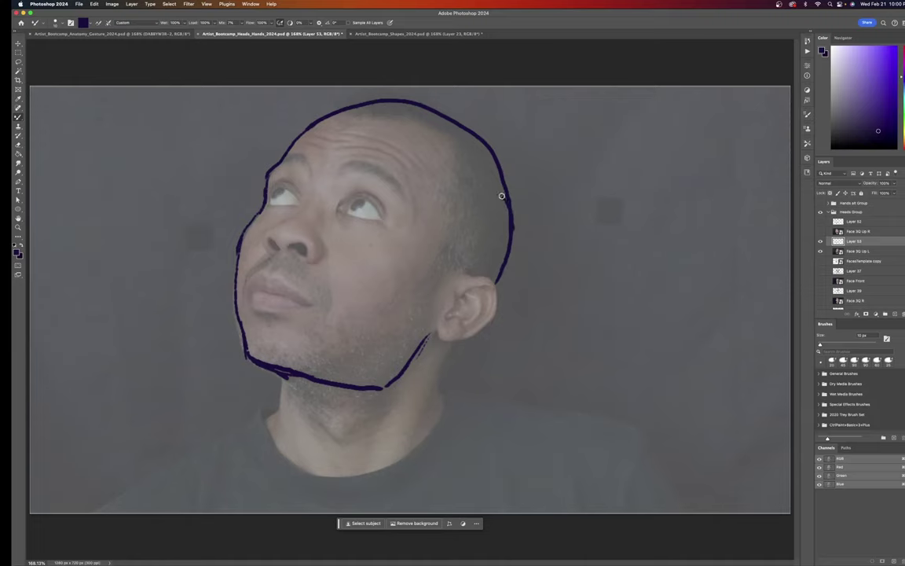
pyautogui.moveTo(501, 195)
pyautogui.mouseDown()
pyautogui.moveTo(480, 170)
pyautogui.moveTo(446, 156)
pyautogui.moveTo(417, 160)
pyautogui.moveTo(399, 176)
pyautogui.moveTo(417, 212)
pyautogui.moveTo(413, 234)
pyautogui.mouseUp()
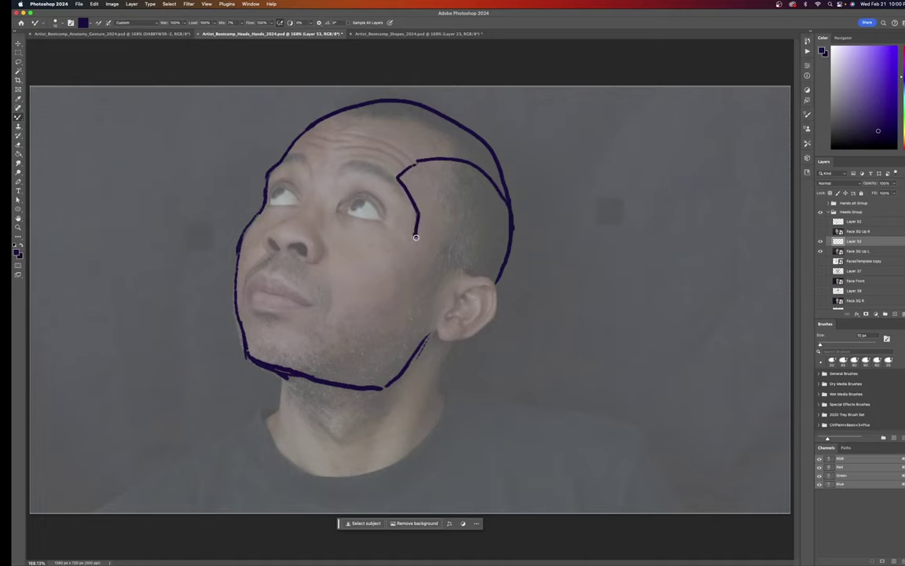
pyautogui.moveTo(417, 244)
pyautogui.mouseDown()
pyautogui.moveTo(403, 269)
pyautogui.moveTo(280, 366)
pyautogui.mouseUp()
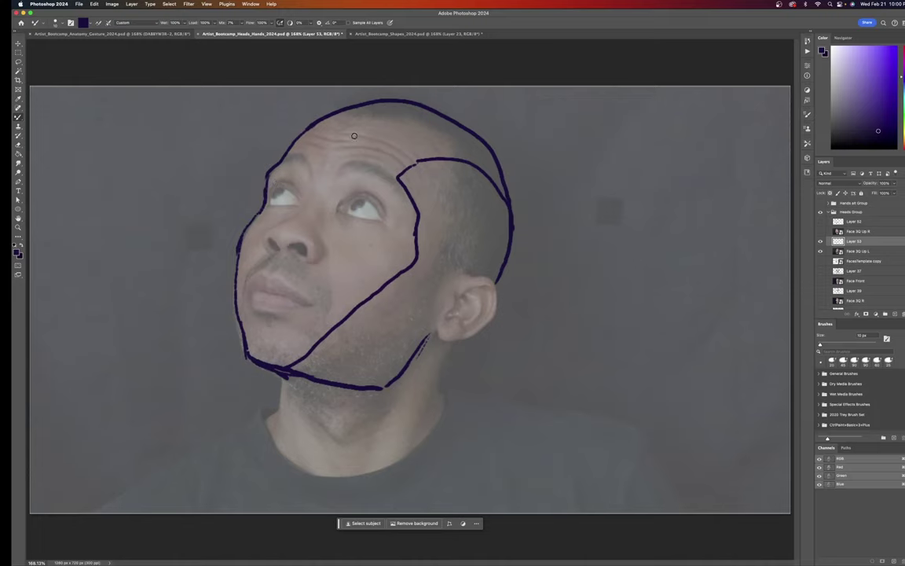
# Draw the face's centre line and cross guides at the eyes, brows, nose base and mouth.
pyautogui.moveTo(324, 178); pyautogui.dragTo(297, 236)
pyautogui.moveTo(271, 200); pyautogui.dragTo(379, 213)
pyautogui.moveTo(279, 164); pyautogui.dragTo(376, 174)
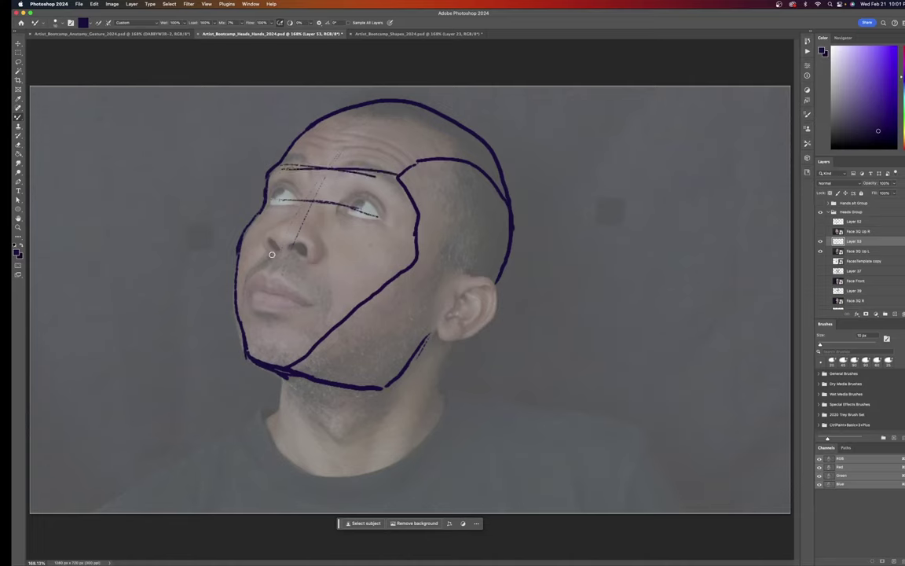
pyautogui.moveTo(272, 255); pyautogui.dragTo(305, 260)
pyautogui.moveTo(247, 290); pyautogui.dragTo(289, 297)
# Extend the eye and nose guides back to the ear, and carry the nose guide to the far edge of the face.
pyautogui.moveTo(378, 219); pyautogui.dragTo(470, 276)
pyautogui.moveTo(302, 259); pyautogui.dragTo(429, 336)
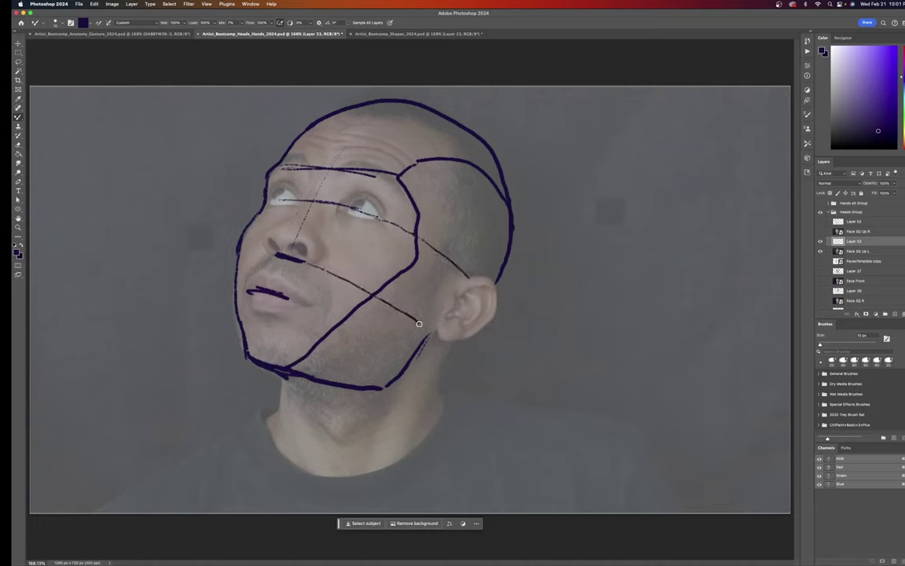
pyautogui.moveTo(267, 252); pyautogui.dragTo(232, 265)
# Outline the ear, draw both sides of the neck, and sketch the hairline from the forehead down to the ear.
pyautogui.moveTo(470, 278)
pyautogui.mouseDown()
pyautogui.moveTo(496, 290)
pyautogui.moveTo(497, 320)
pyautogui.moveTo(470, 340)
pyautogui.moveTo(429, 337)
pyautogui.mouseUp()
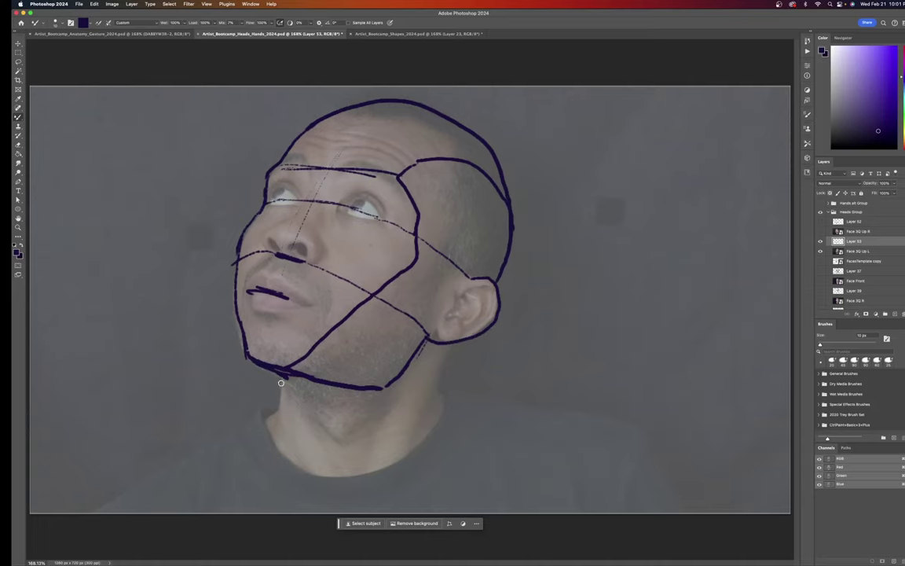
pyautogui.moveTo(279, 376); pyautogui.dragTo(279, 414)
pyautogui.moveTo(448, 344); pyautogui.dragTo(440, 410)
pyautogui.moveTo(347, 114)
pyautogui.mouseDown()
pyautogui.moveTo(432, 129)
pyautogui.moveTo(474, 155)
pyautogui.moveTo(444, 171)
pyautogui.moveTo(455, 223)
pyautogui.moveTo(448, 279)
pyautogui.mouseUp()
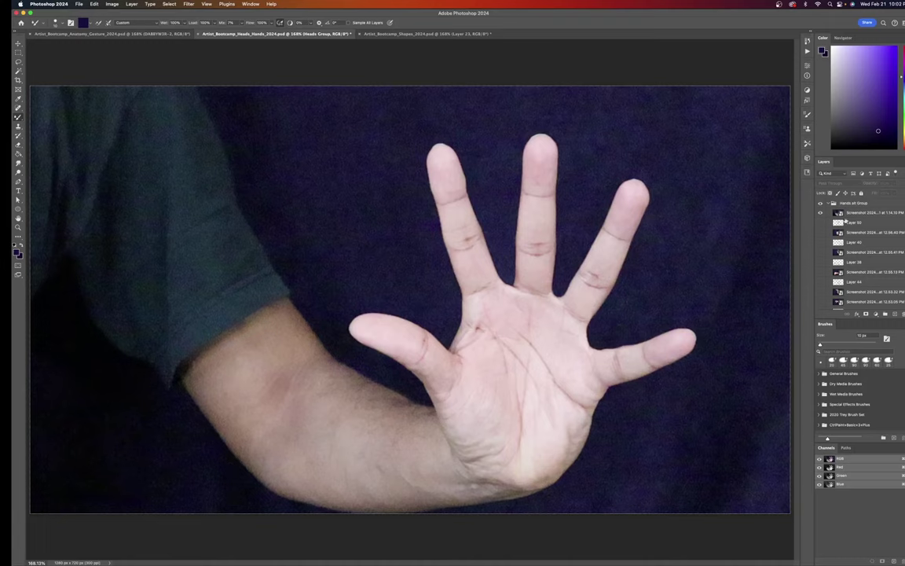
# Lower the open-hand photo's opacity to 60%, add a new layer above it, and prepare the brush for drawing.
pyautogui.click(857, 213)
pyautogui.press('v')
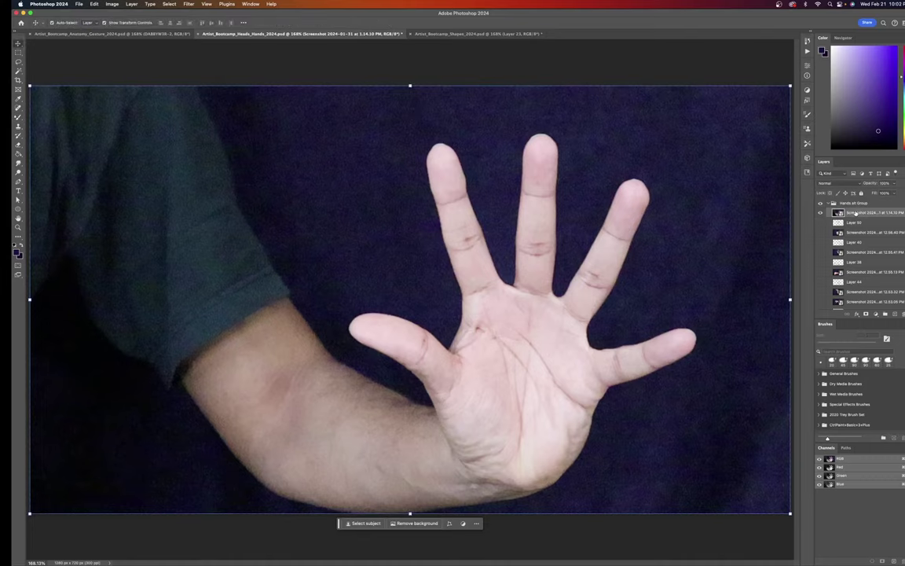
pyautogui.press('6')
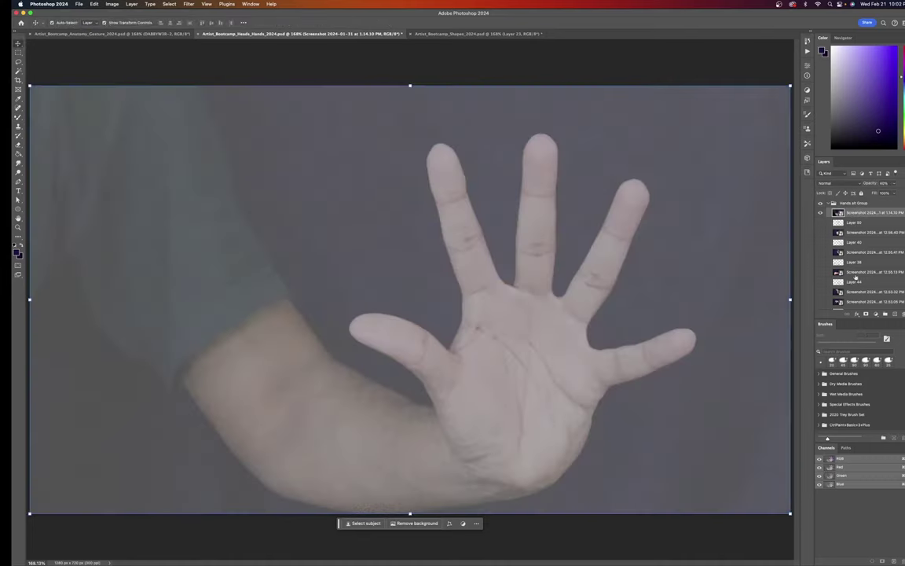
pyautogui.click(896, 314)
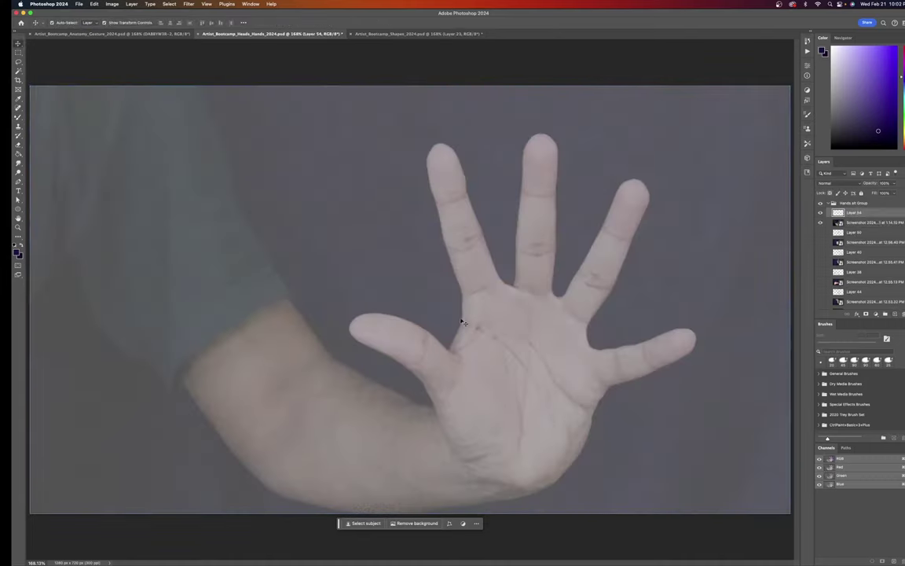
pyautogui.press('b')
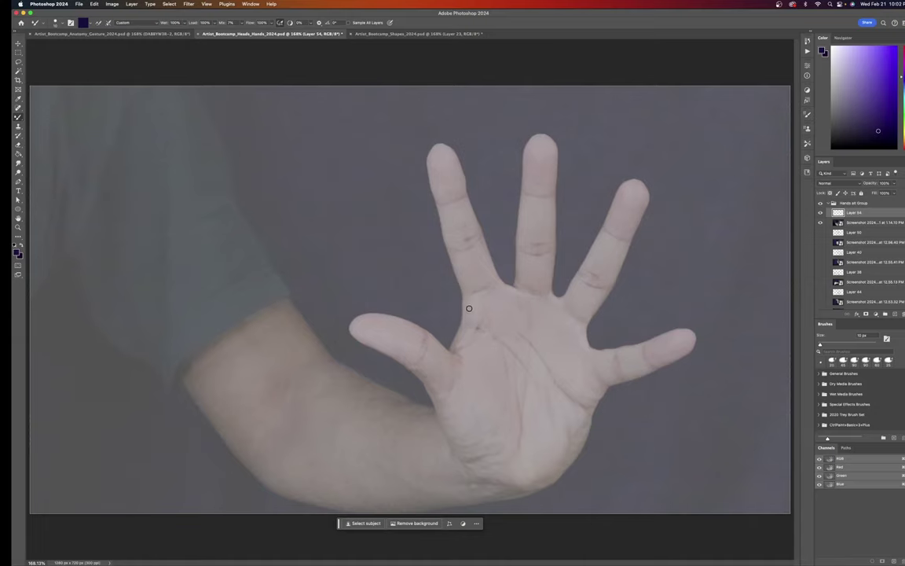
# Draw a four-sided box over the palm with a narrow band along its finger edge to show thickness.
pyautogui.moveTo(471, 317)
pyautogui.mouseDown()
pyautogui.moveTo(450, 453)
pyautogui.moveTo(541, 473)
pyautogui.mouseUp()
pyautogui.moveTo(460, 453); pyautogui.dragTo(562, 485)
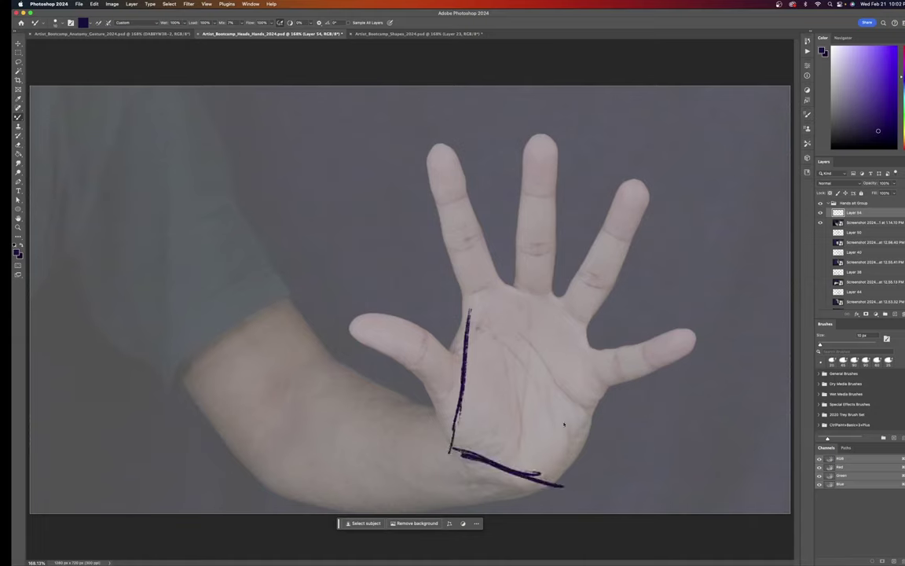
pyautogui.moveTo(469, 307)
pyautogui.mouseDown()
pyautogui.moveTo(594, 361)
pyautogui.moveTo(563, 485)
pyautogui.mouseUp()
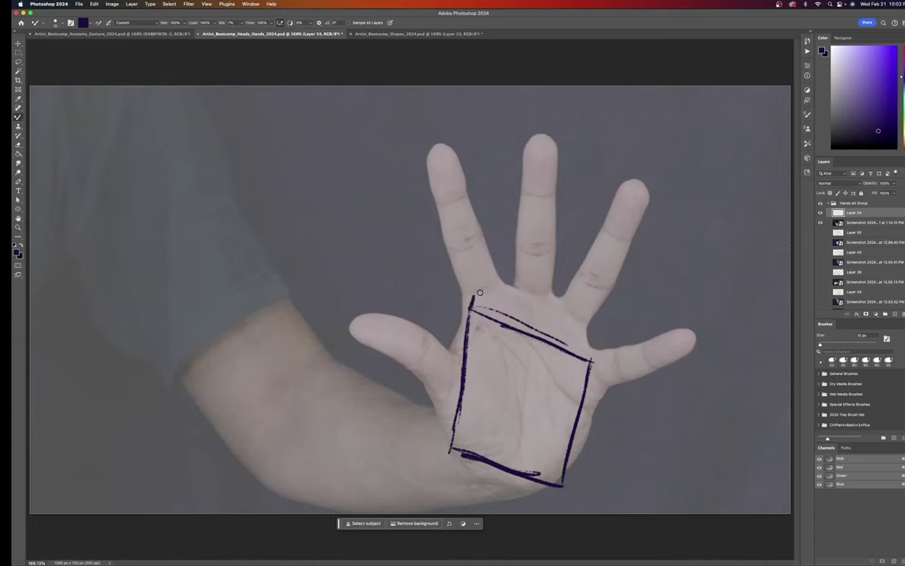
pyautogui.moveTo(481, 291)
pyautogui.mouseDown()
pyautogui.moveTo(588, 333)
pyautogui.moveTo(594, 361)
pyautogui.mouseUp()
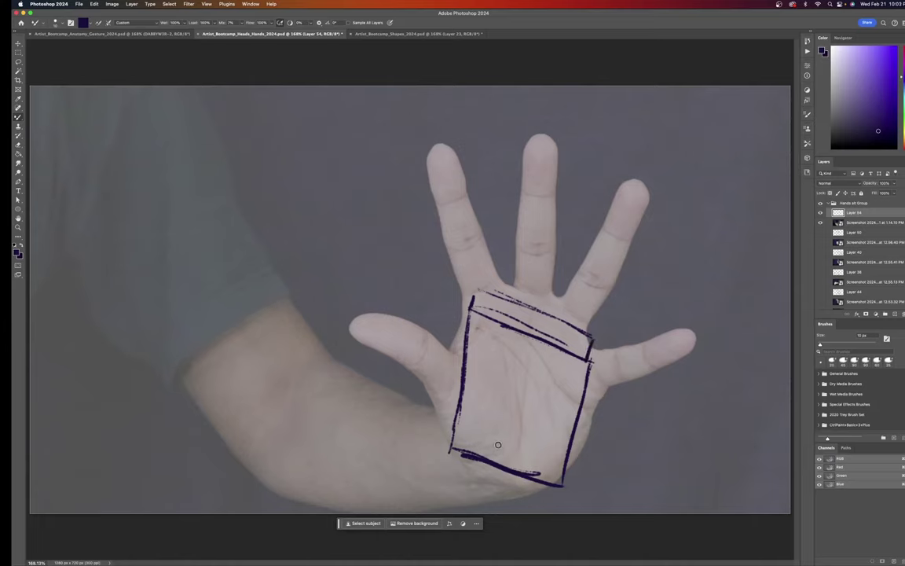
pyautogui.moveTo(595, 336); pyautogui.dragTo(592, 361)
# Fade the palm box lines with a 60 px eraser at 50% opacity.
pyautogui.hotkey('shift', 'b')
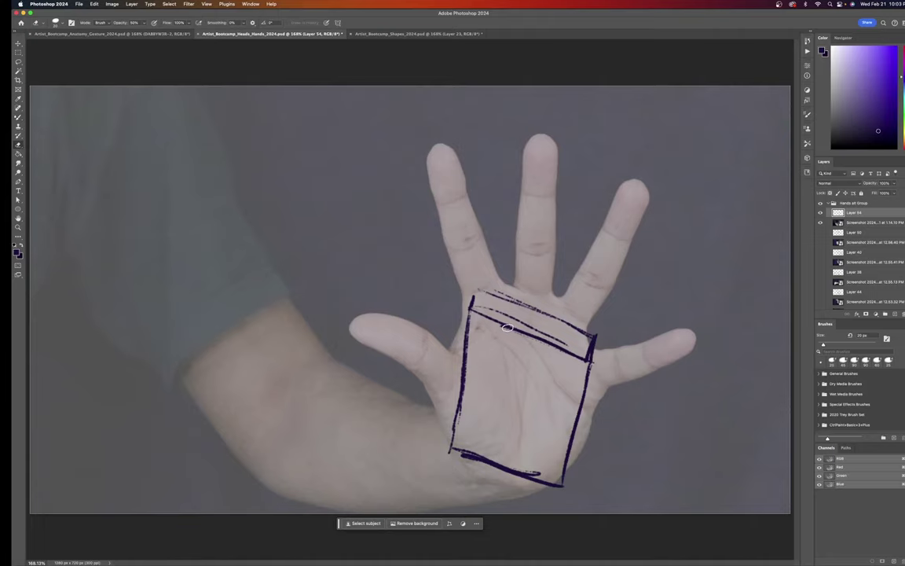
pyautogui.press(']')
pyautogui.press(']')
pyautogui.press(']')
pyautogui.press(']')
pyautogui.moveTo(493, 296)
pyautogui.mouseDown()
pyautogui.moveTo(465, 333)
pyautogui.moveTo(498, 264)
pyautogui.moveTo(513, 291)
pyautogui.moveTo(465, 338)
pyautogui.moveTo(619, 315)
pyautogui.moveTo(460, 438)
pyautogui.moveTo(478, 477)
pyautogui.moveTo(467, 469)
pyautogui.moveTo(507, 505)
pyautogui.moveTo(578, 420)
pyautogui.moveTo(594, 355)
pyautogui.moveTo(469, 455)
pyautogui.moveTo(540, 466)
pyautogui.moveTo(568, 482)
pyautogui.moveTo(485, 306)
pyautogui.moveTo(452, 427)
pyautogui.moveTo(452, 308)
pyautogui.moveTo(462, 461)
pyautogui.moveTo(480, 300)
pyautogui.moveTo(551, 416)
pyautogui.moveTo(463, 315)
pyautogui.moveTo(564, 371)
pyautogui.moveTo(612, 343)
pyautogui.moveTo(574, 369)
pyautogui.moveTo(554, 464)
pyautogui.moveTo(460, 441)
pyautogui.moveTo(554, 472)
pyautogui.moveTo(567, 497)
pyautogui.moveTo(650, 399)
pyautogui.moveTo(570, 323)
pyautogui.moveTo(533, 309)
pyautogui.moveTo(491, 434)
pyautogui.moveTo(541, 416)
pyautogui.mouseUp()
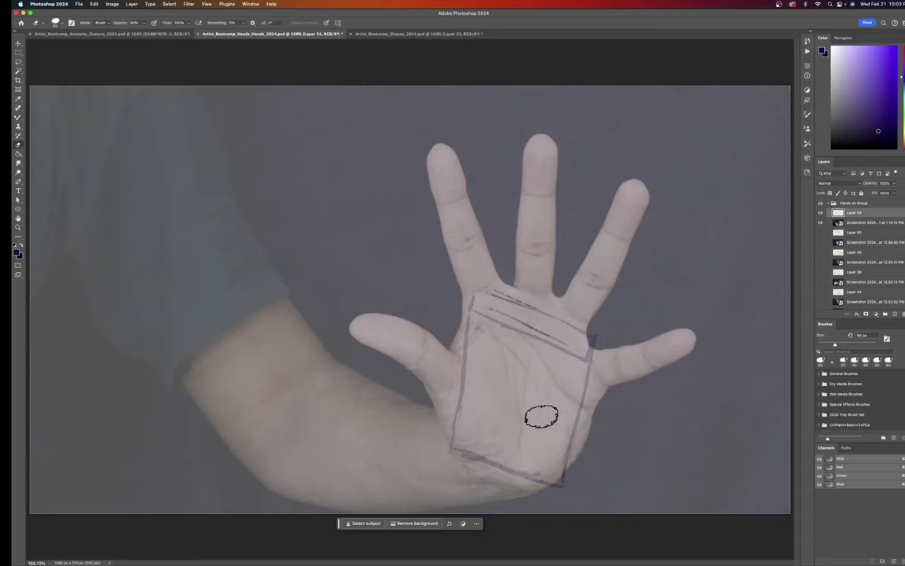
# Outline the lower edge of the thumb, the heel of the palm, and the palm's little-finger side.
pyautogui.press('b')
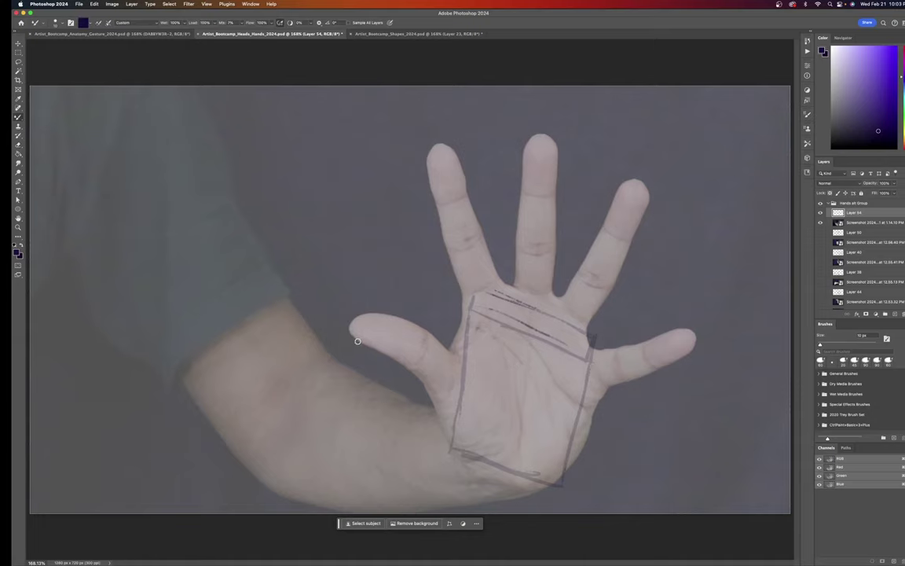
pyautogui.moveTo(353, 319)
pyautogui.mouseDown()
pyautogui.moveTo(350, 333)
pyautogui.moveTo(415, 374)
pyautogui.moveTo(464, 454)
pyautogui.mouseUp()
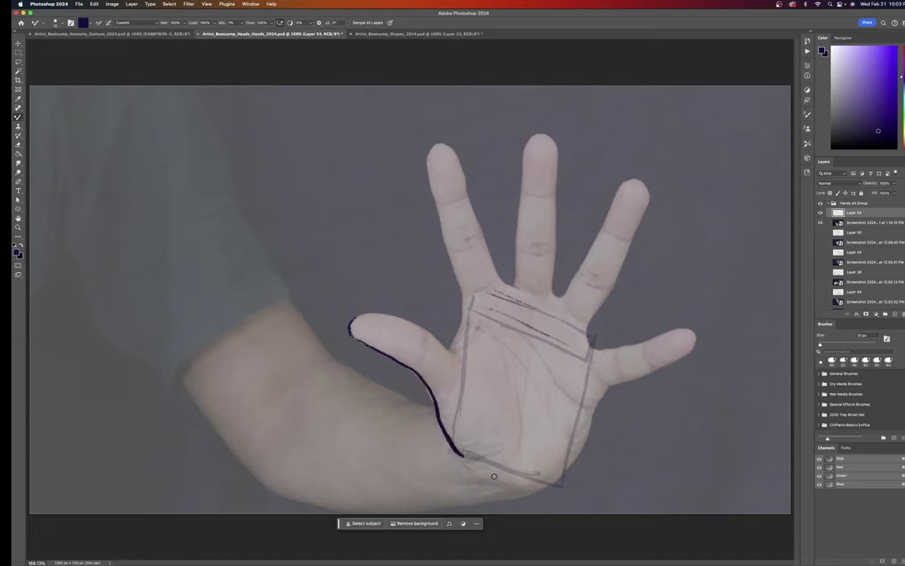
pyautogui.moveTo(470, 460)
pyautogui.mouseDown()
pyautogui.moveTo(523, 479)
pyautogui.moveTo(476, 472)
pyautogui.moveTo(541, 489)
pyautogui.mouseUp()
pyautogui.moveTo(513, 477)
pyautogui.mouseDown()
pyautogui.moveTo(539, 487)
pyautogui.moveTo(567, 474)
pyautogui.mouseUp()
pyautogui.moveTo(609, 391); pyautogui.dragTo(567, 473)
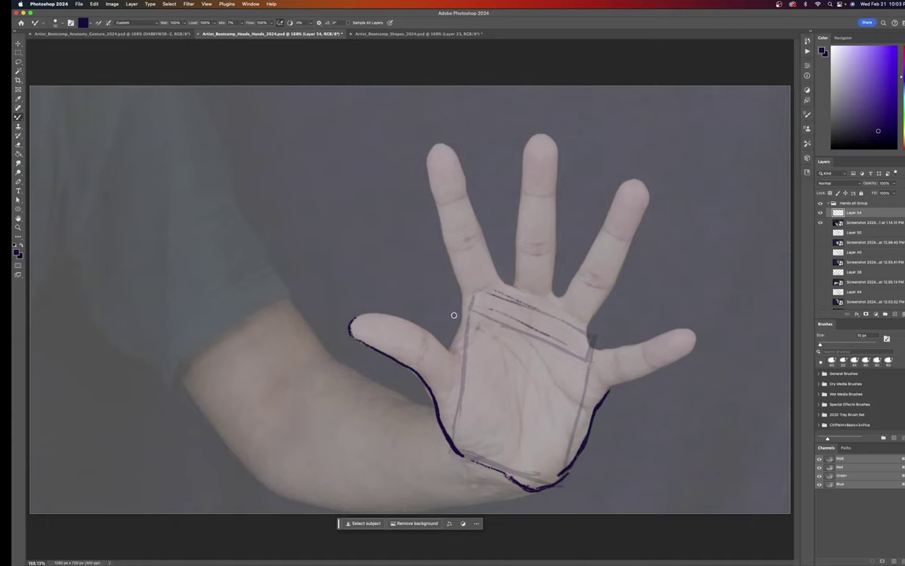
# Draw the palm edge up to the index finger and outline all four fingers around to the palm's outer side.
pyautogui.moveTo(451, 346); pyautogui.dragTo(463, 297)
pyautogui.moveTo(427, 160); pyautogui.dragTo(461, 289)
pyautogui.moveTo(427, 166)
pyautogui.mouseDown()
pyautogui.moveTo(443, 142)
pyautogui.moveTo(460, 160)
pyautogui.moveTo(501, 288)
pyautogui.mouseUp()
pyautogui.moveTo(532, 138); pyautogui.dragTo(510, 285)
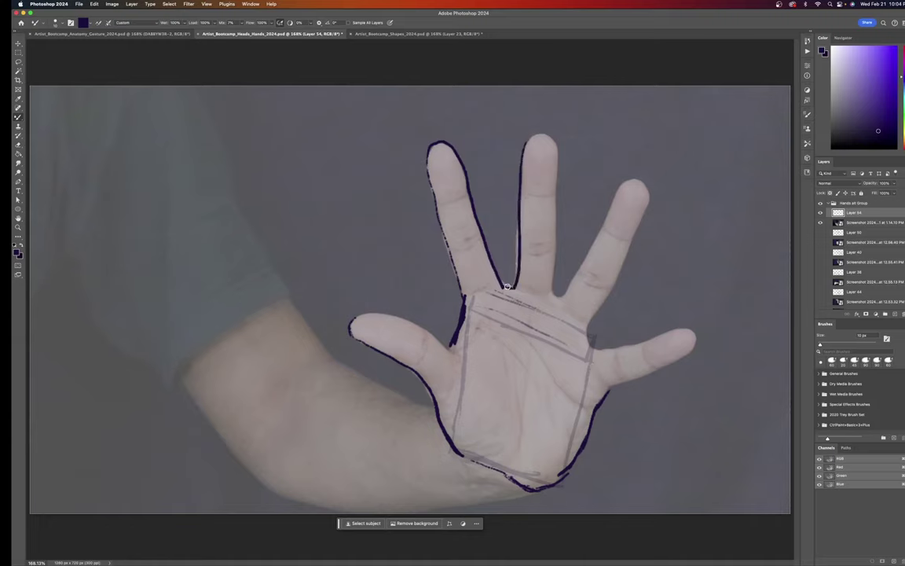
pyautogui.moveTo(522, 149)
pyautogui.mouseDown()
pyautogui.moveTo(549, 134)
pyautogui.moveTo(559, 148)
pyautogui.moveTo(554, 294)
pyautogui.moveTo(562, 296)
pyautogui.moveTo(631, 189)
pyautogui.mouseUp()
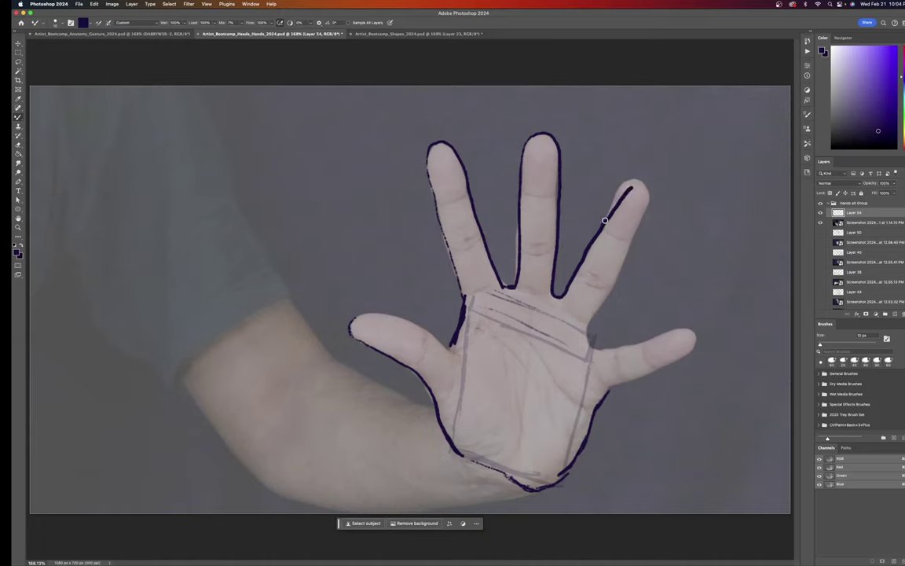
pyautogui.moveTo(605, 220)
pyautogui.mouseDown()
pyautogui.moveTo(622, 182)
pyautogui.moveTo(644, 186)
pyautogui.moveTo(619, 274)
pyautogui.moveTo(590, 324)
pyautogui.moveTo(593, 347)
pyautogui.moveTo(694, 335)
pyautogui.moveTo(688, 355)
pyautogui.moveTo(608, 393)
pyautogui.mouseUp()
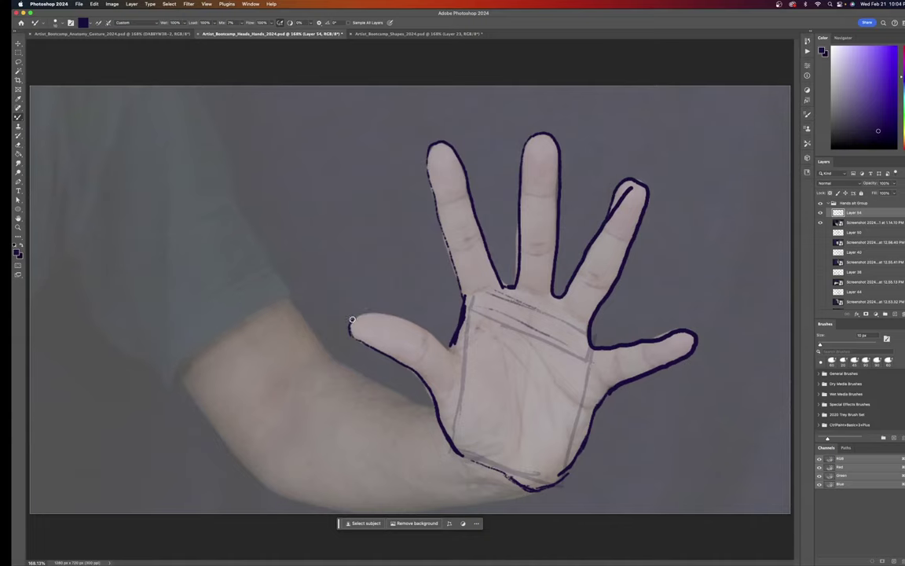
# Outline the thumb's upper edge and both sides of the arm from the wrist up past the elbow.
pyautogui.moveTo(350, 320)
pyautogui.mouseDown()
pyautogui.moveTo(408, 318)
pyautogui.moveTo(458, 345)
pyautogui.mouseUp()
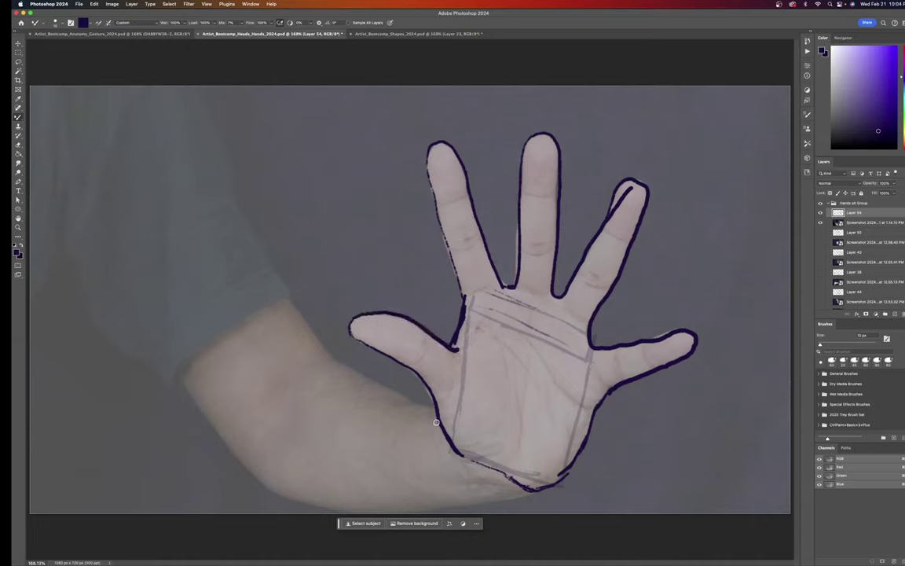
pyautogui.moveTo(427, 405)
pyautogui.mouseDown()
pyautogui.moveTo(341, 356)
pyautogui.moveTo(285, 300)
pyautogui.moveTo(216, 181)
pyautogui.mouseUp()
pyautogui.moveTo(124, 276)
pyautogui.mouseDown()
pyautogui.moveTo(238, 464)
pyautogui.moveTo(271, 491)
pyautogui.moveTo(336, 511)
pyautogui.moveTo(399, 515)
pyautogui.moveTo(534, 493)
pyautogui.moveTo(597, 420)
pyautogui.mouseUp()
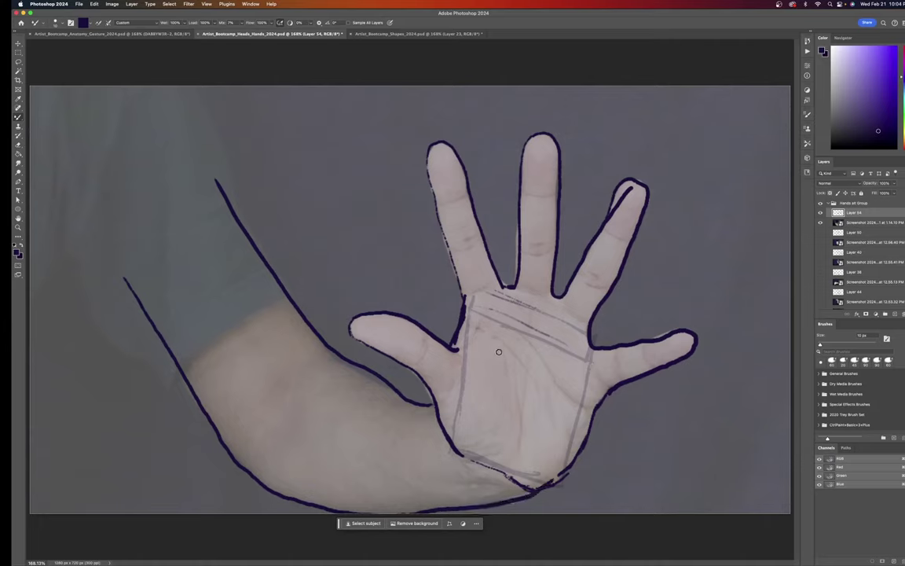
# Draw the main palm creases and the joint creases on the fingers and thumb.
pyautogui.moveTo(518, 374); pyautogui.dragTo(536, 448)
pyautogui.moveTo(471, 309); pyautogui.dragTo(522, 363)
pyautogui.moveTo(459, 243); pyautogui.dragTo(471, 245)
pyautogui.moveTo(444, 201); pyautogui.dragTo(459, 199)
pyautogui.moveTo(529, 198); pyautogui.dragTo(545, 199)
pyautogui.moveTo(533, 254); pyautogui.dragTo(591, 284)
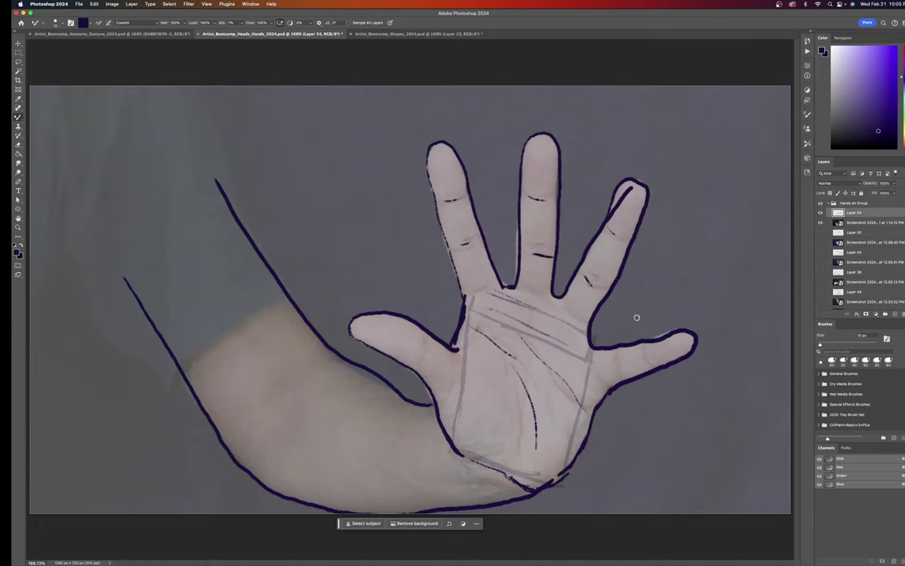
pyautogui.moveTo(643, 349)
pyautogui.mouseDown()
pyautogui.moveTo(652, 363)
pyautogui.moveTo(625, 375)
pyautogui.mouseUp()
pyautogui.moveTo(422, 334); pyautogui.dragTo(425, 348)
pyautogui.moveTo(512, 403); pyautogui.dragTo(522, 440)
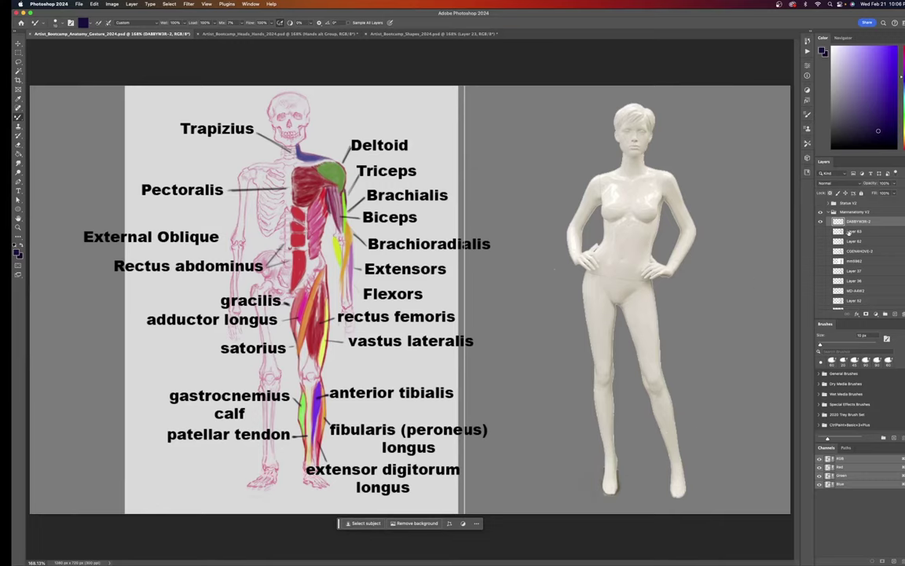
# Set the mannequin photo layer's opacity to 80% and add a new layer above it.
pyautogui.press('v')
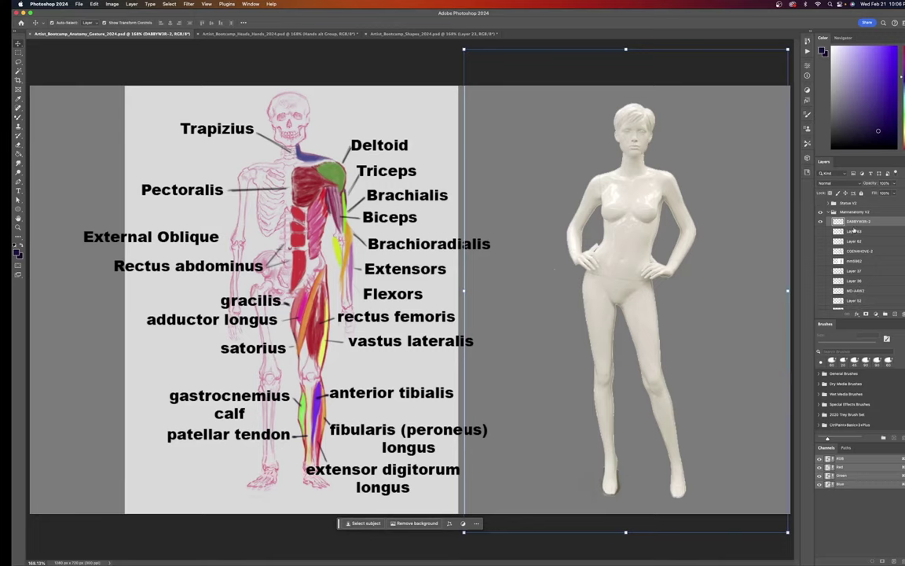
pyautogui.press('8')
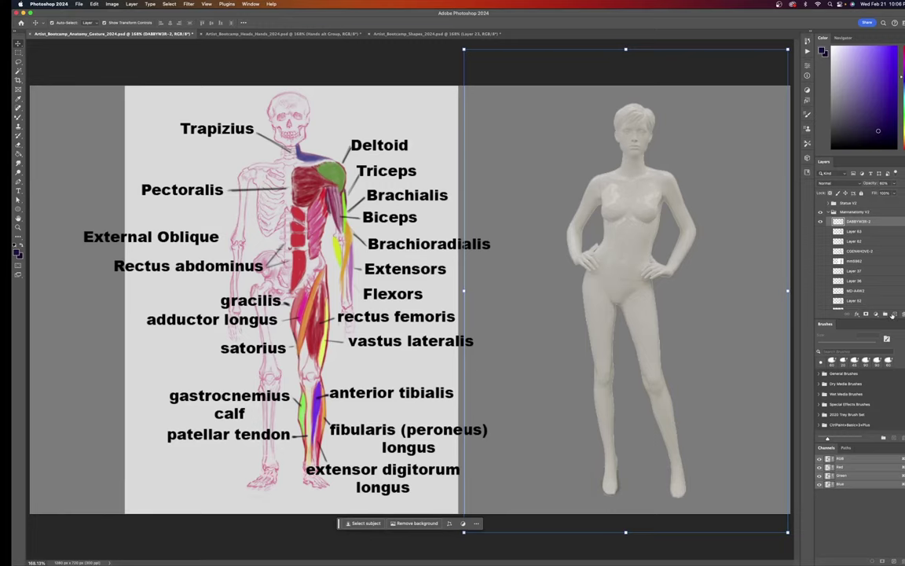
pyautogui.click(895, 314)
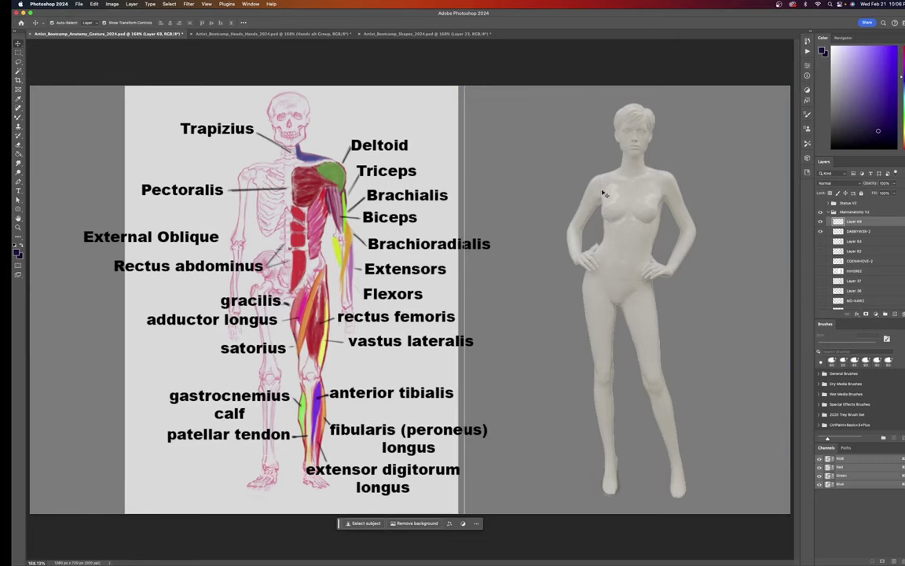
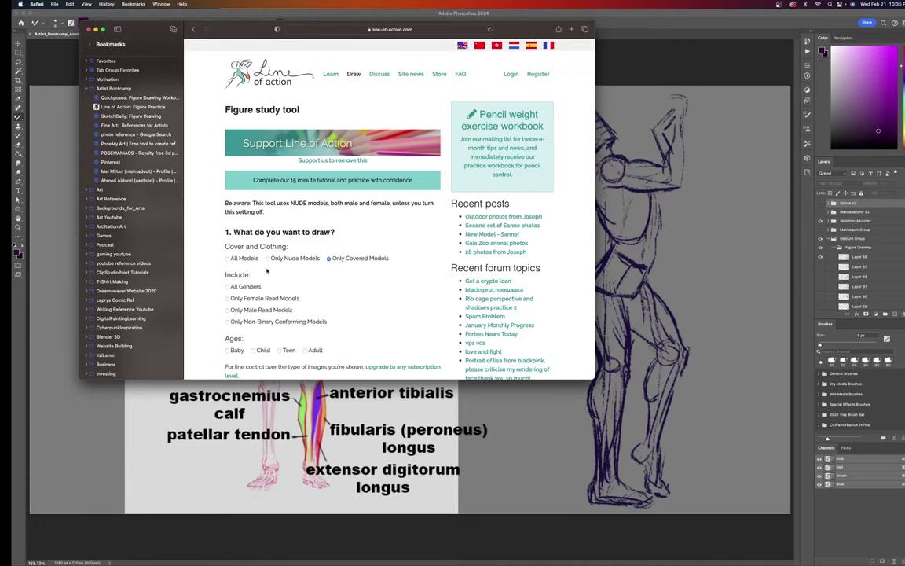
# Set the figure study tool to include all genders and adult models, with a time interval of 2 minutes.
pyautogui.click(227, 287)
pyautogui.scroll(-2, 304, 317)
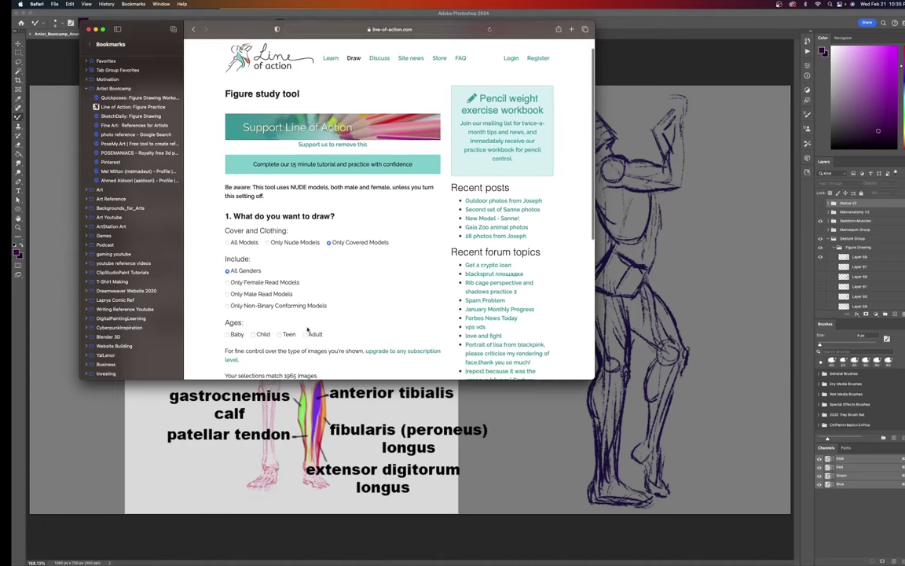
pyautogui.click(306, 322)
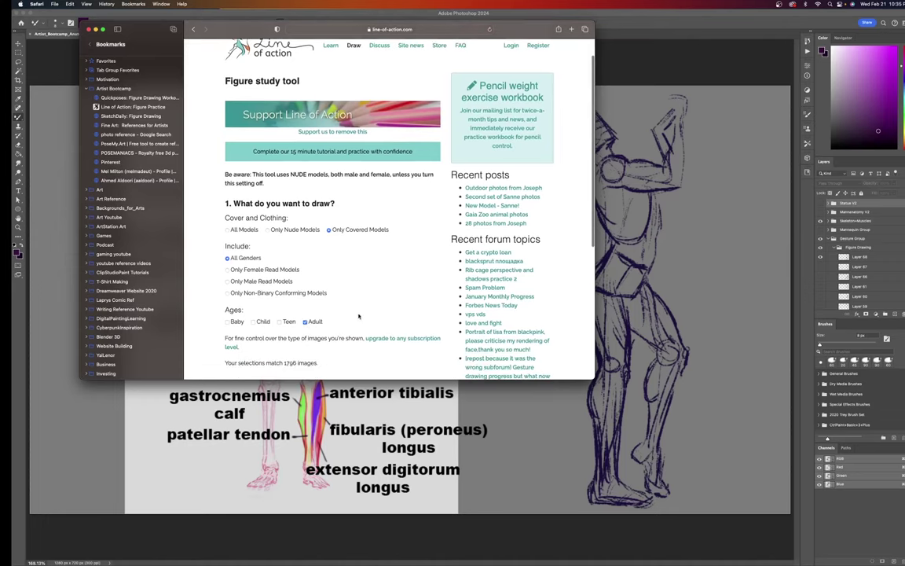
pyautogui.scroll(-3, 359, 315)
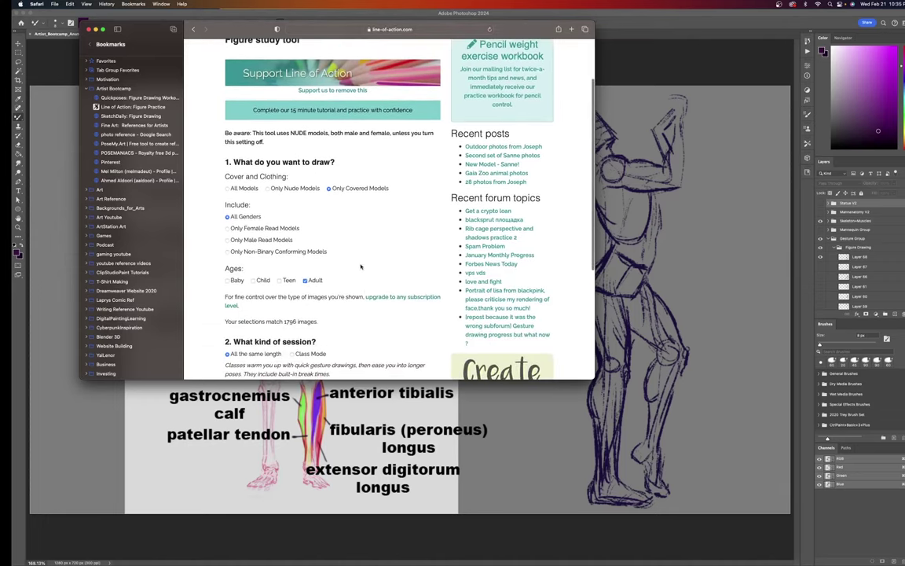
pyautogui.scroll(-5, 360, 266)
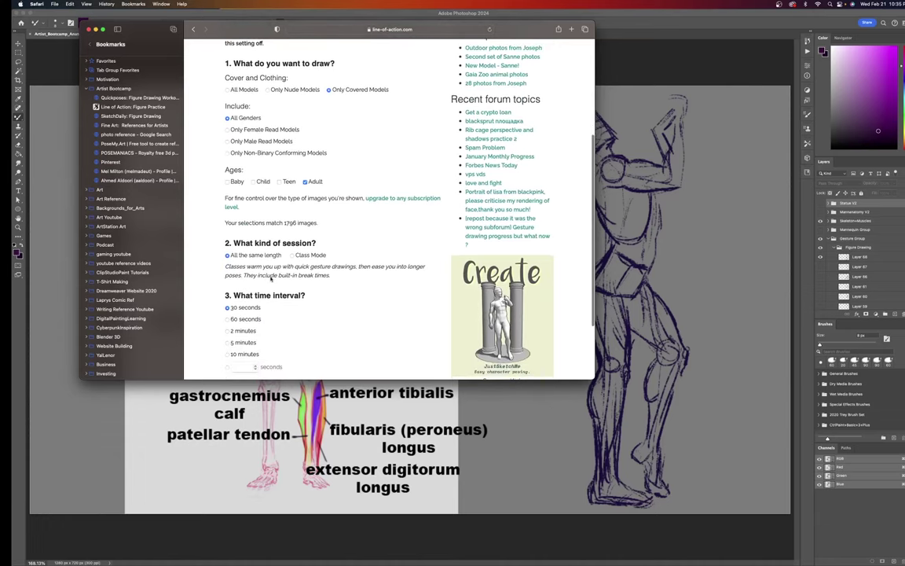
pyautogui.click(228, 331)
pyautogui.scroll(-3, 267, 357)
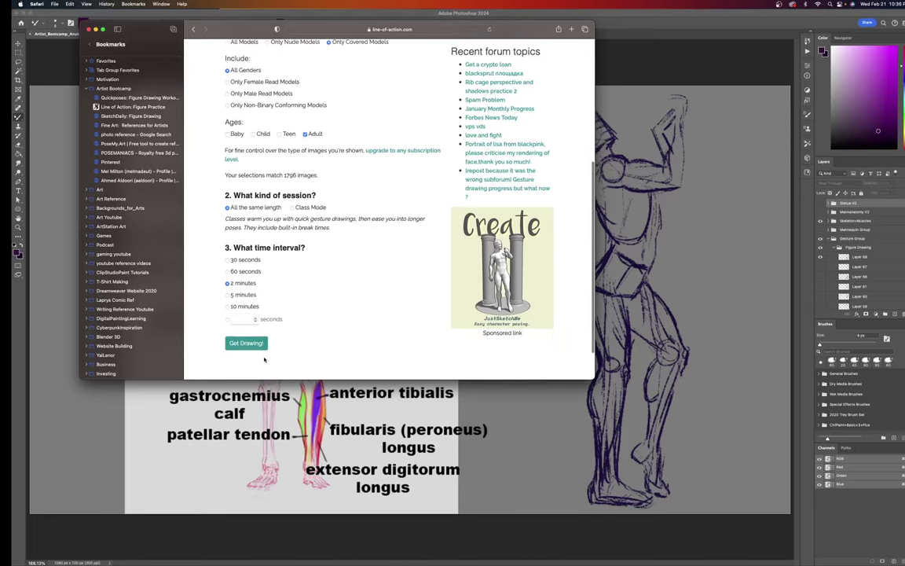
# Start the drawing session, pause it on the first pose, and arrange the Photoshop canvas beside the reference photo.
pyautogui.click(245, 344)
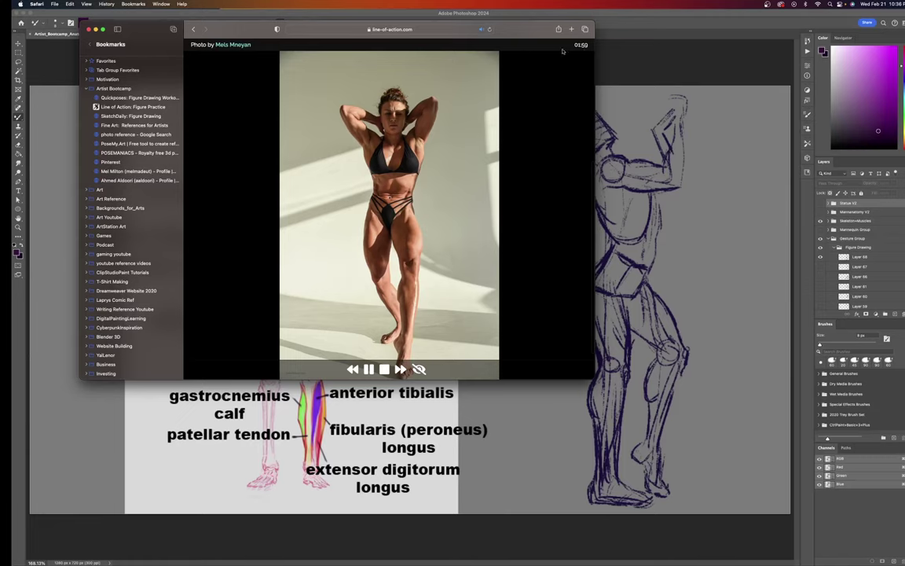
pyautogui.click(368, 369)
pyautogui.moveTo(773, 30); pyautogui.dragTo(615, 29)
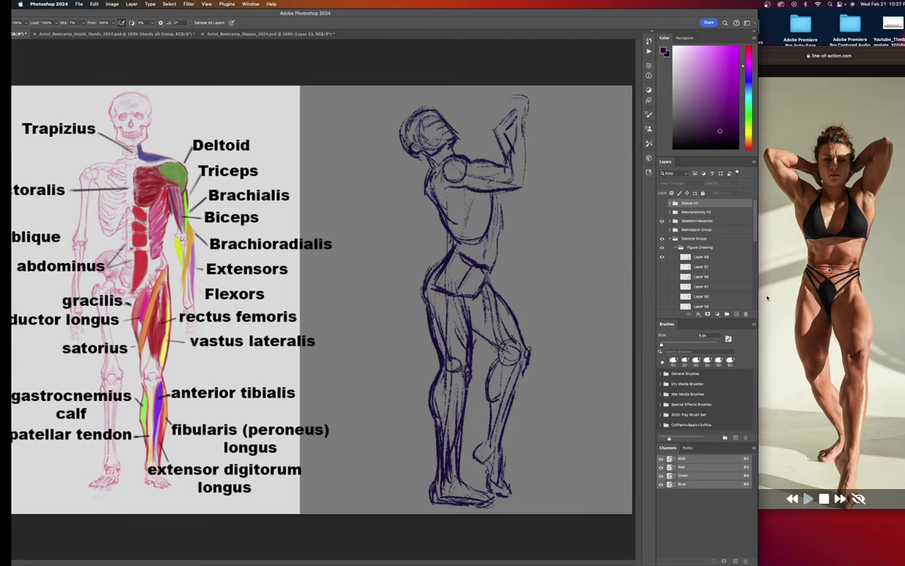
# Hide the previous figure sketch and, on a new layer, rough in the head and the gesture lines of the raised arms.
pyautogui.click(662, 257)
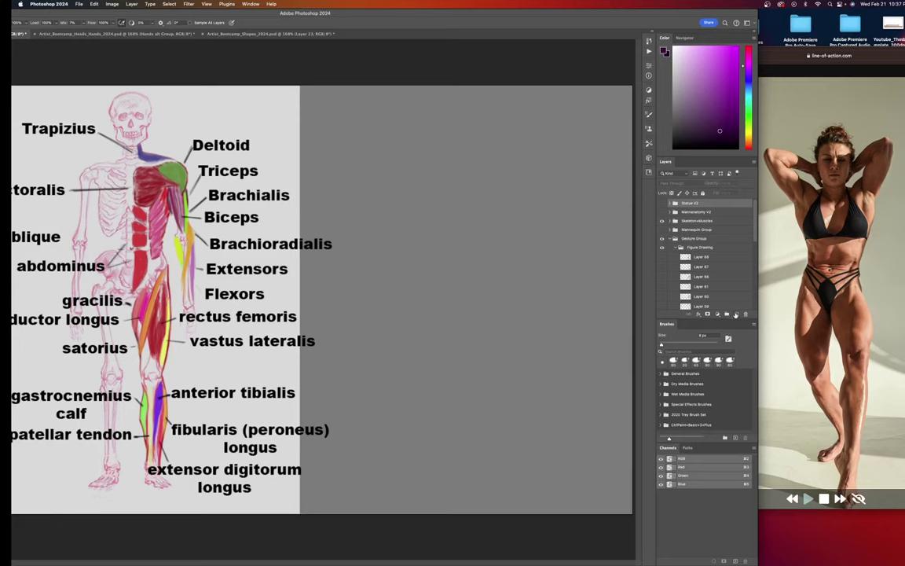
pyautogui.click(735, 314)
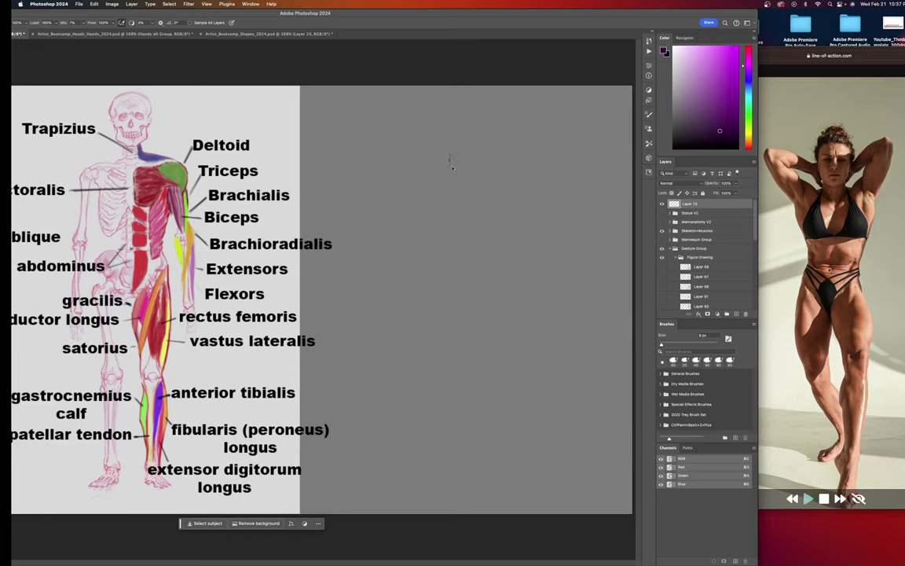
pyautogui.moveTo(453, 168); pyautogui.dragTo(473, 152)
pyautogui.moveTo(449, 154)
pyautogui.mouseDown()
pyautogui.moveTo(450, 184)
pyautogui.moveTo(479, 178)
pyautogui.mouseUp()
pyautogui.moveTo(385, 155); pyautogui.dragTo(430, 207)
pyautogui.moveTo(507, 177); pyautogui.dragTo(463, 216)
pyautogui.moveTo(523, 140); pyautogui.dragTo(483, 215)
pyautogui.moveTo(383, 143); pyautogui.dragTo(435, 157)
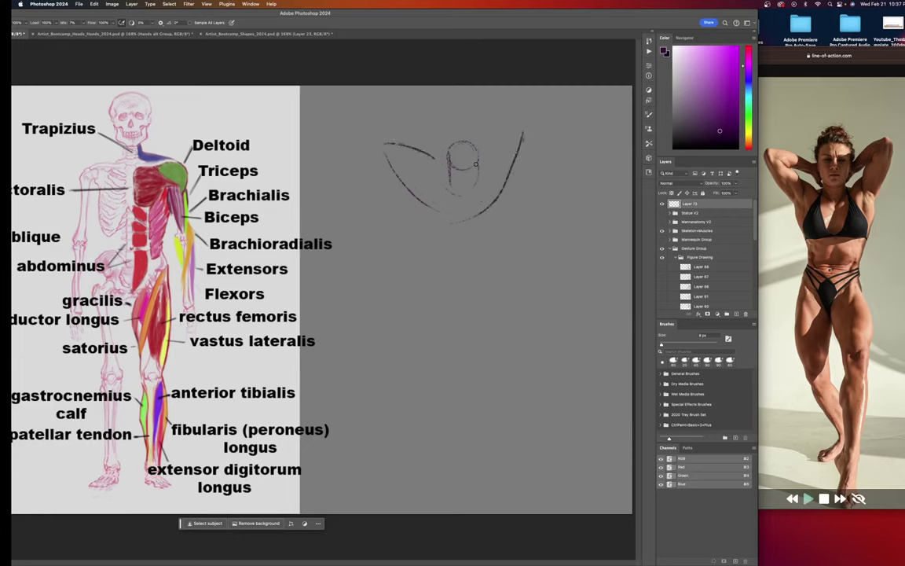
pyautogui.moveTo(492, 147); pyautogui.dragTo(523, 134)
# Sketch the sides of the torso, the spine's center line, and long flowing gesture lines for both legs.
pyautogui.moveTo(423, 208); pyautogui.dragTo(436, 249)
pyautogui.moveTo(465, 211); pyautogui.dragTo(447, 314)
pyautogui.moveTo(463, 276); pyautogui.dragTo(462, 282)
pyautogui.moveTo(463, 209)
pyautogui.mouseDown()
pyautogui.moveTo(437, 399)
pyautogui.moveTo(445, 432)
pyautogui.moveTo(474, 475)
pyautogui.mouseUp()
pyautogui.moveTo(458, 229)
pyautogui.mouseDown()
pyautogui.moveTo(496, 368)
pyautogui.moveTo(492, 494)
pyautogui.mouseUp()
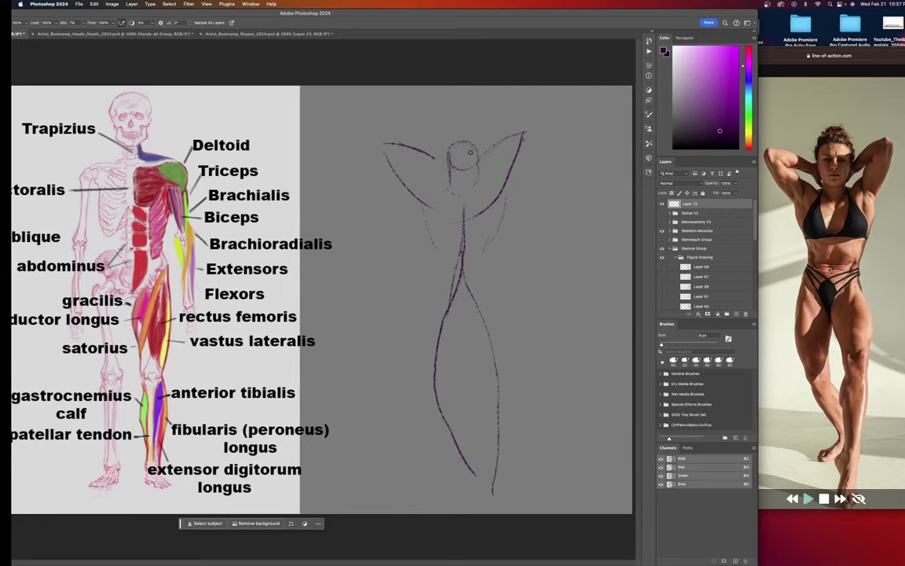
# Draw the rounded rib cage with its lower arch and a boxy pelvis below it.
pyautogui.moveTo(465, 164)
pyautogui.mouseDown()
pyautogui.moveTo(476, 150)
pyautogui.moveTo(432, 236)
pyautogui.moveTo(440, 253)
pyautogui.moveTo(457, 259)
pyautogui.mouseUp()
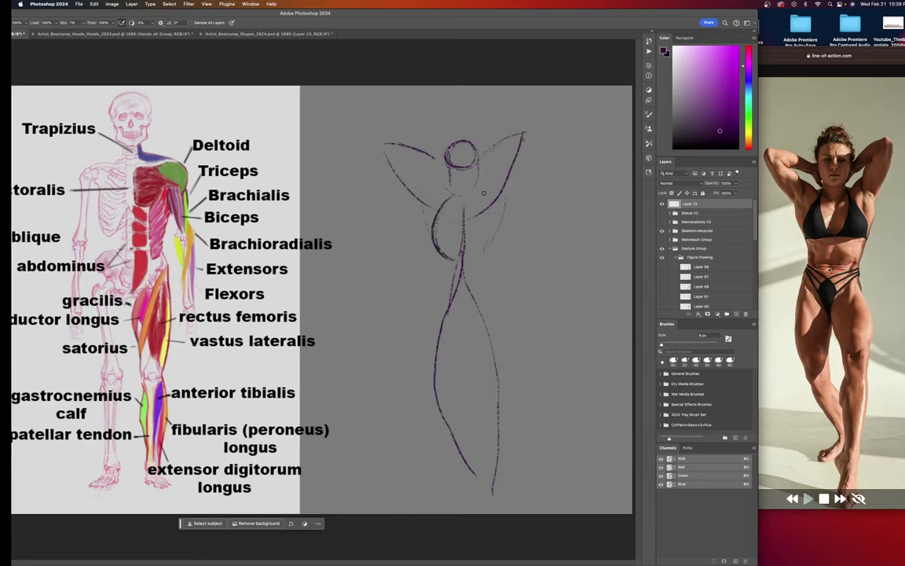
pyautogui.moveTo(485, 194); pyautogui.dragTo(480, 258)
pyautogui.moveTo(434, 234)
pyautogui.mouseDown()
pyautogui.moveTo(468, 261)
pyautogui.moveTo(473, 242)
pyautogui.mouseUp()
pyautogui.moveTo(451, 278); pyautogui.dragTo(489, 278)
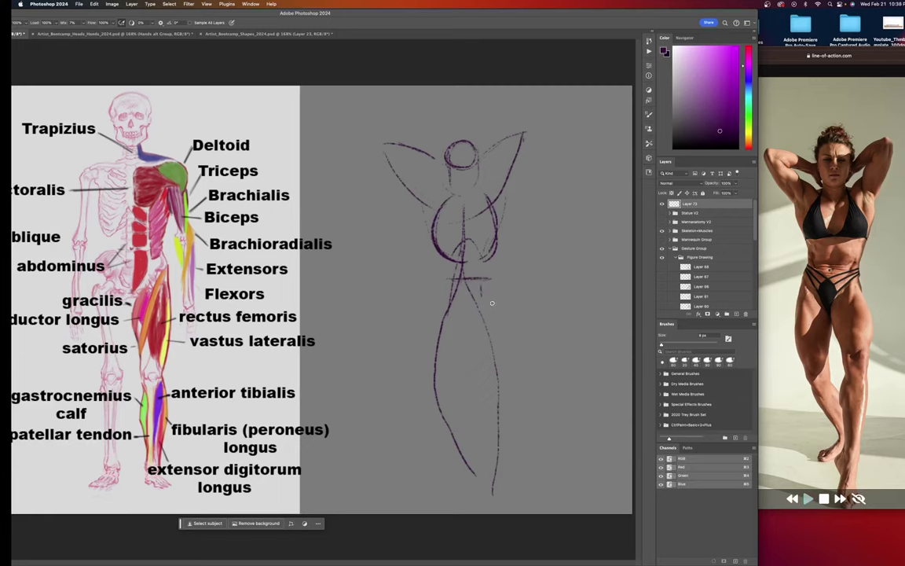
pyautogui.moveTo(490, 279); pyautogui.dragTo(491, 304)
pyautogui.moveTo(481, 281)
pyautogui.mouseDown()
pyautogui.moveTo(481, 297)
pyautogui.moveTo(439, 307)
pyautogui.moveTo(493, 315)
pyautogui.mouseUp()
# Mark the shoulder, elbow, and knee joints with circles on both sides of the figure.
pyautogui.moveTo(435, 192)
pyautogui.mouseDown()
pyautogui.moveTo(493, 183)
pyautogui.moveTo(498, 198)
pyautogui.mouseUp()
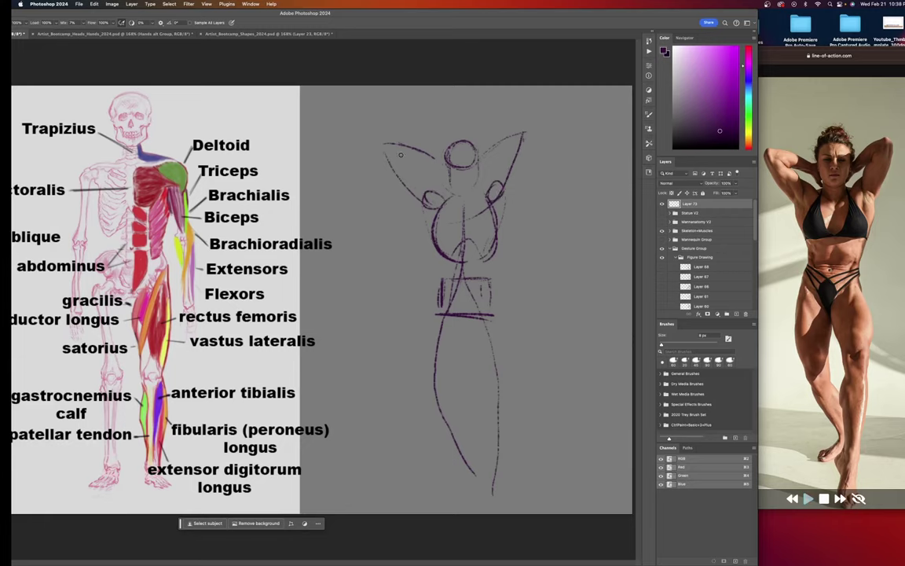
pyautogui.moveTo(401, 154); pyautogui.dragTo(400, 152)
pyautogui.moveTo(513, 139)
pyautogui.mouseDown()
pyautogui.moveTo(520, 150)
pyautogui.moveTo(512, 138)
pyautogui.mouseUp()
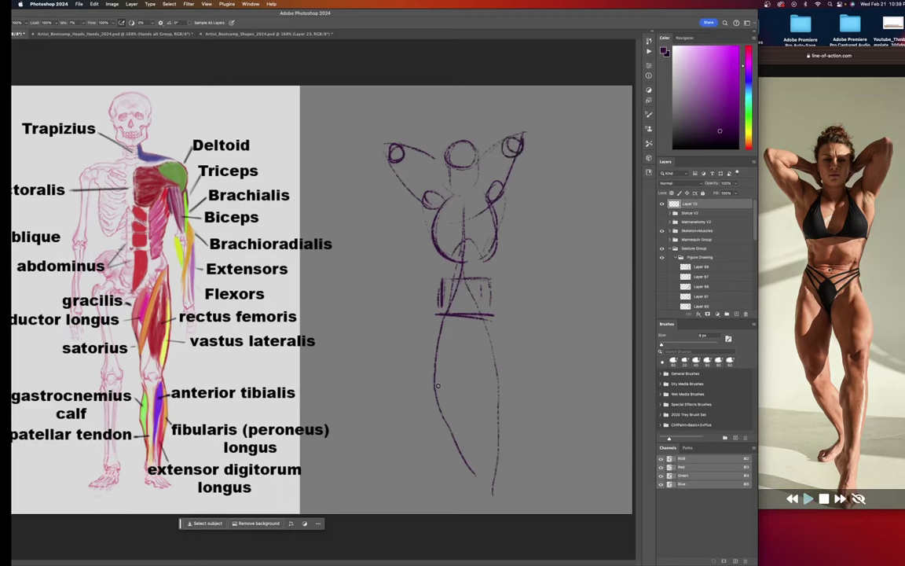
pyautogui.moveTo(442, 392); pyautogui.dragTo(440, 393)
pyautogui.moveTo(501, 371)
pyautogui.mouseDown()
pyautogui.moveTo(488, 385)
pyautogui.moveTo(501, 373)
pyautogui.mouseUp()
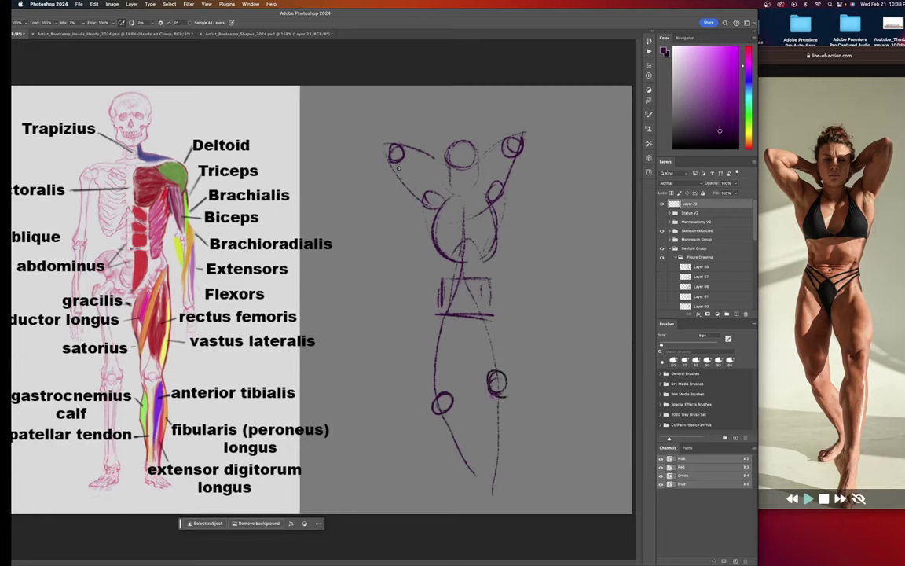
# Outline both raised upper arms between the shoulder and elbow circles, and the forearms bending behind the head.
pyautogui.moveTo(395, 168); pyautogui.dragTo(424, 198)
pyautogui.moveTo(404, 157); pyautogui.dragTo(438, 194)
pyautogui.moveTo(504, 153); pyautogui.dragTo(490, 186)
pyautogui.moveTo(522, 148); pyautogui.dragTo(506, 196)
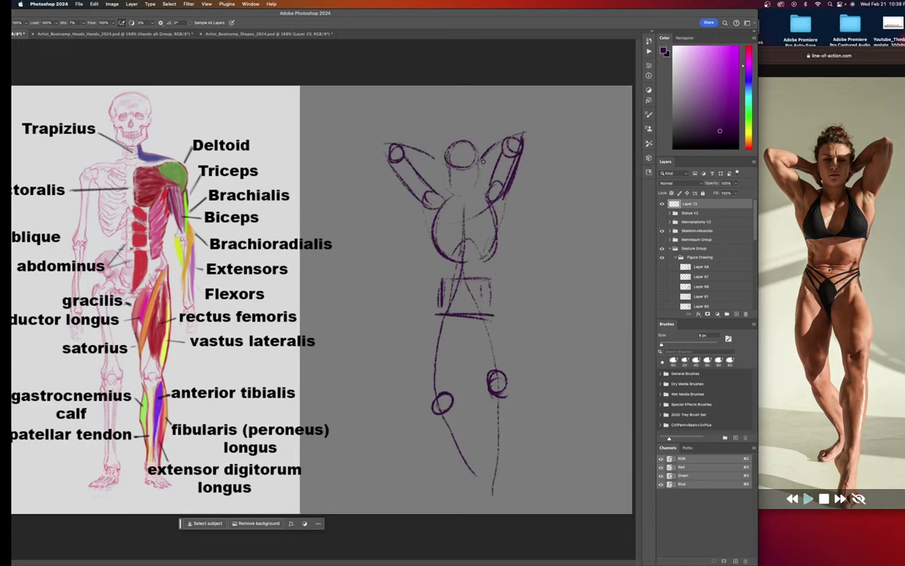
pyautogui.moveTo(484, 172); pyautogui.dragTo(494, 163)
pyautogui.moveTo(439, 161); pyautogui.dragTo(438, 171)
# Outline the front leg's thigh and lower leg from the pelvis down to the foot.
pyautogui.moveTo(462, 325); pyautogui.dragTo(485, 390)
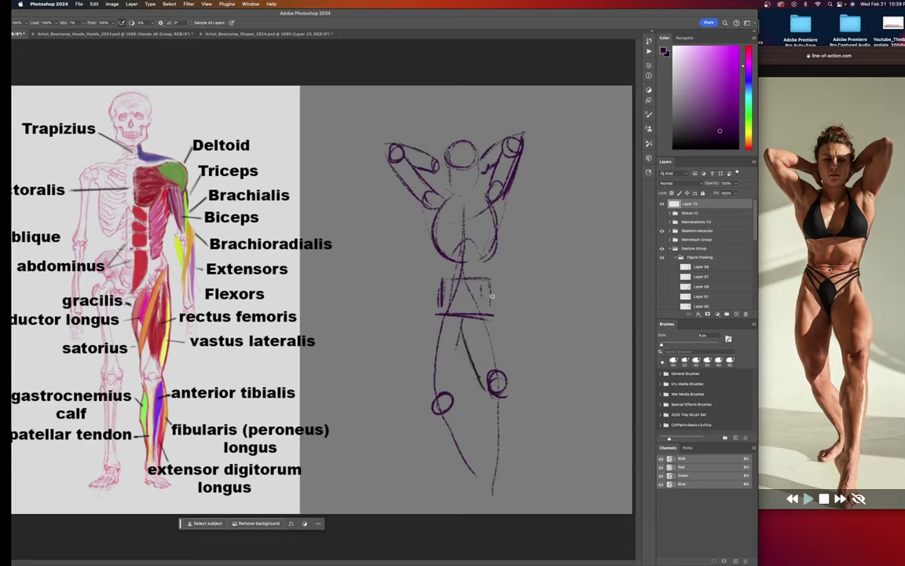
pyautogui.moveTo(496, 310); pyautogui.dragTo(508, 386)
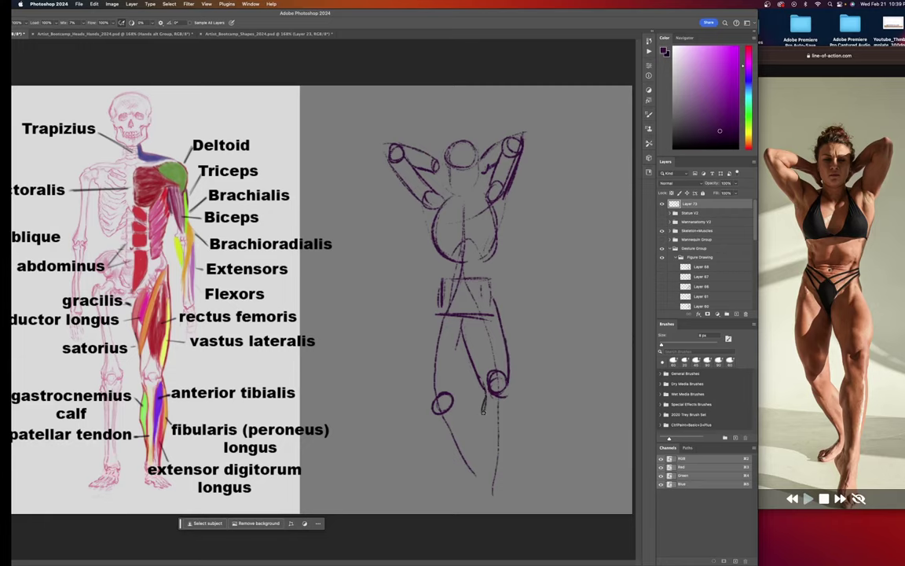
pyautogui.moveTo(488, 385); pyautogui.dragTo(479, 481)
pyautogui.moveTo(482, 442); pyautogui.dragTo(485, 489)
pyautogui.moveTo(507, 387)
pyautogui.mouseDown()
pyautogui.moveTo(500, 461)
pyautogui.moveTo(494, 477)
pyautogui.moveTo(474, 475)
pyautogui.moveTo(481, 511)
pyautogui.mouseUp()
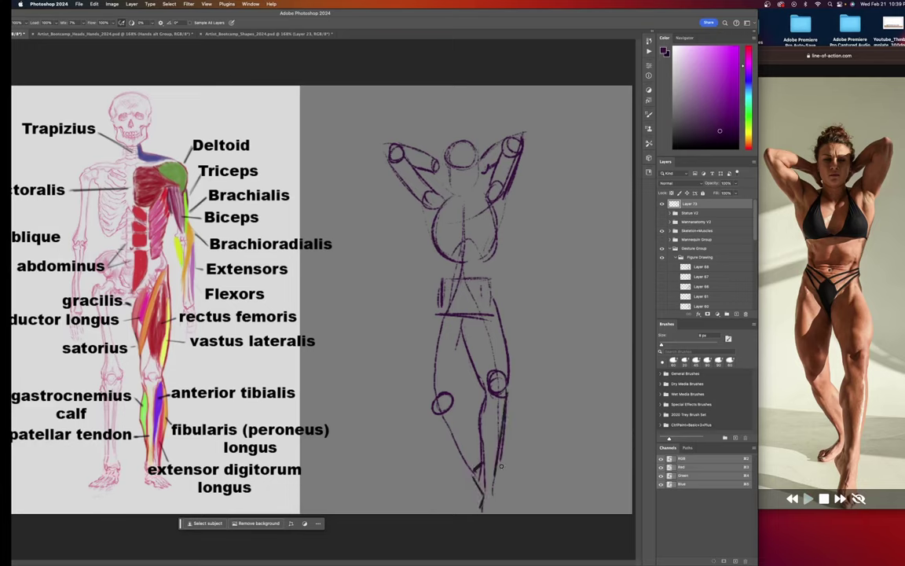
pyautogui.moveTo(502, 460); pyautogui.dragTo(502, 512)
# Outline the rear leg's thigh and tapering calf, and rough in its foot behind the front ankle.
pyautogui.moveTo(457, 344); pyautogui.dragTo(454, 363)
pyautogui.moveTo(436, 308); pyautogui.dragTo(425, 353)
pyautogui.moveTo(432, 404); pyautogui.dragTo(438, 412)
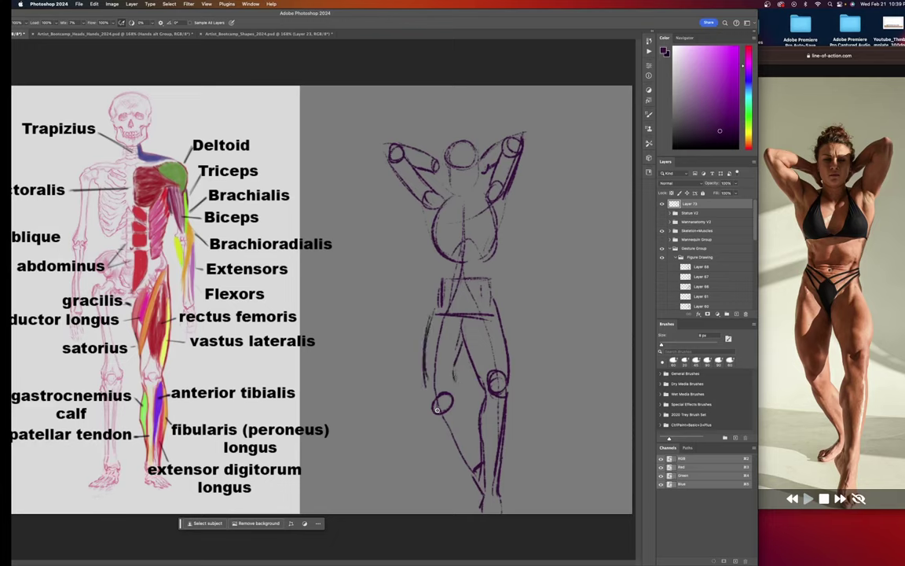
pyautogui.moveTo(424, 374); pyautogui.dragTo(456, 448)
pyautogui.moveTo(433, 412); pyautogui.dragTo(473, 470)
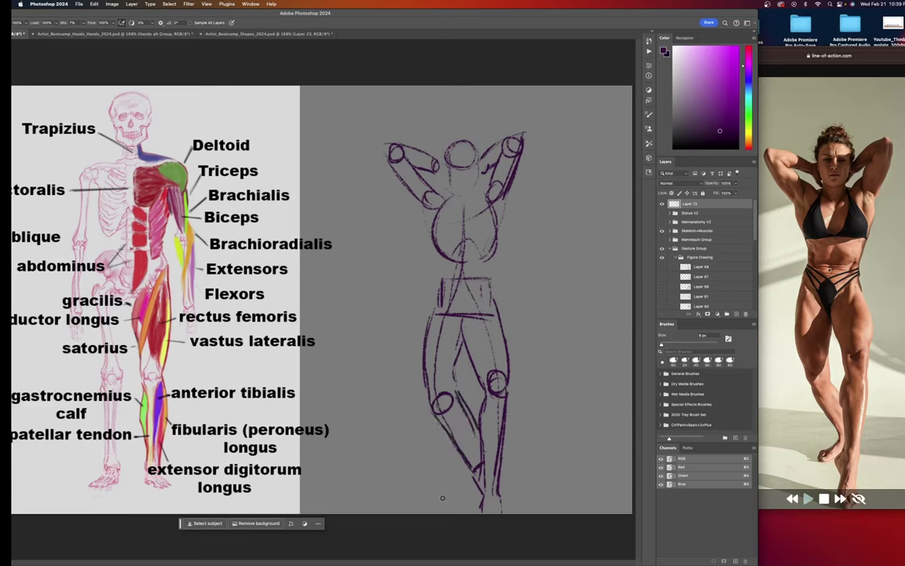
pyautogui.moveTo(464, 495); pyautogui.dragTo(481, 486)
# Lasso the entire figure sketch, shift it straight up so the feet have room on the canvas, and deselect it.
pyautogui.press('l')
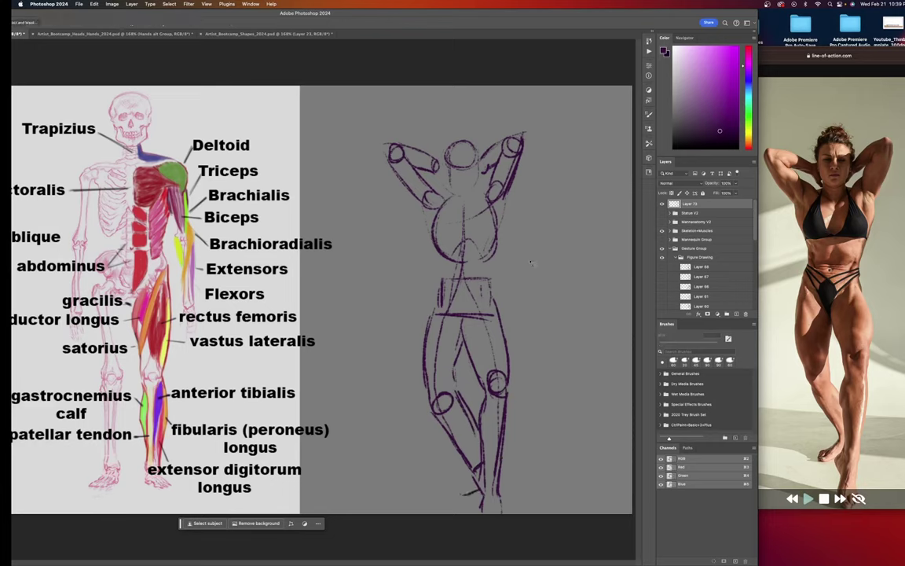
pyautogui.moveTo(515, 112)
pyautogui.mouseDown()
pyautogui.moveTo(438, 116)
pyautogui.moveTo(362, 138)
pyautogui.moveTo(381, 286)
pyautogui.moveTo(446, 519)
pyautogui.moveTo(507, 491)
pyautogui.moveTo(562, 330)
pyautogui.moveTo(559, 173)
pyautogui.moveTo(547, 138)
pyautogui.mouseUp()
pyautogui.hotkey('ctrl', 't')
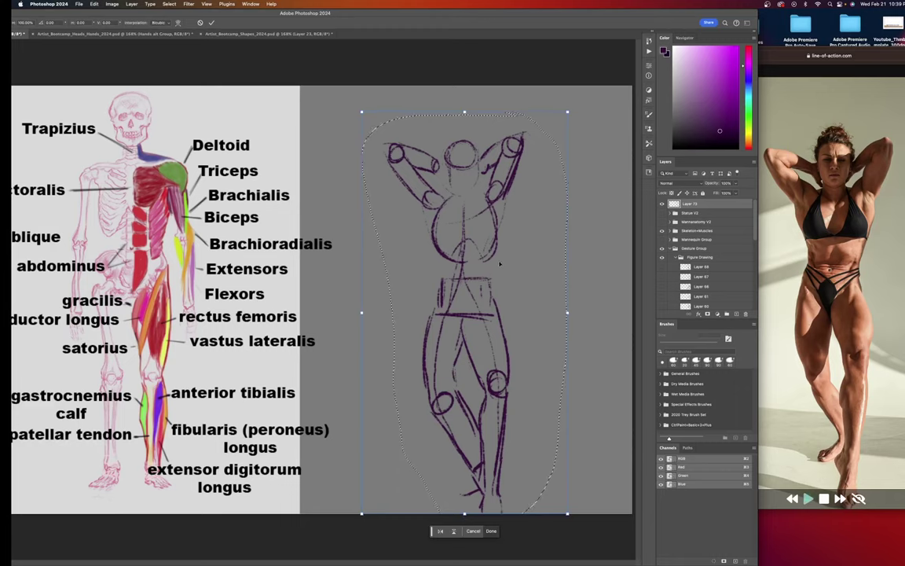
pyautogui.press('Up')
pyautogui.press('Up')
pyautogui.press('Up')
pyautogui.press('Up')
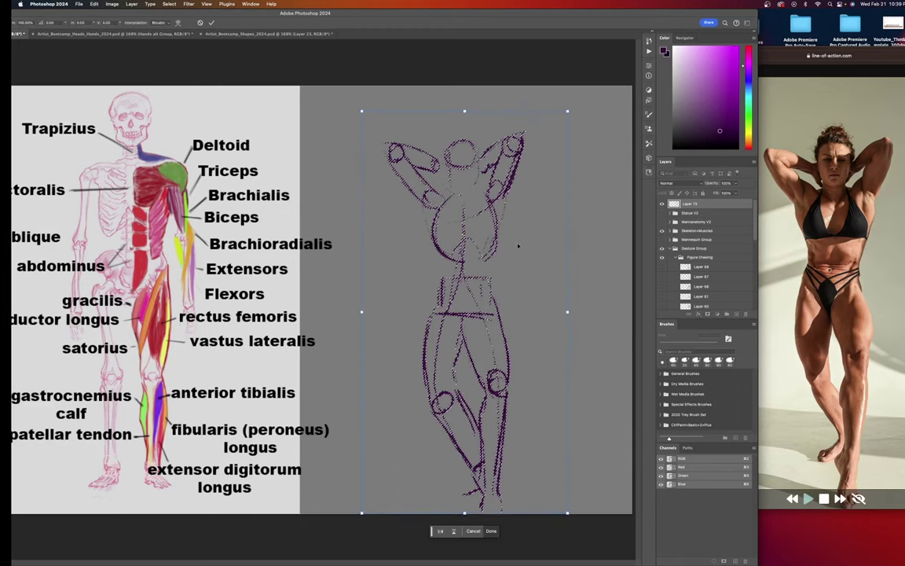
pyautogui.press('Up')
pyautogui.press('Up')
pyautogui.press('Up')
pyautogui.press('Up')
pyautogui.press('Up')
pyautogui.press('Up')
pyautogui.press('Up')
pyautogui.press('Up')
pyautogui.press('Up')
pyautogui.press('Up')
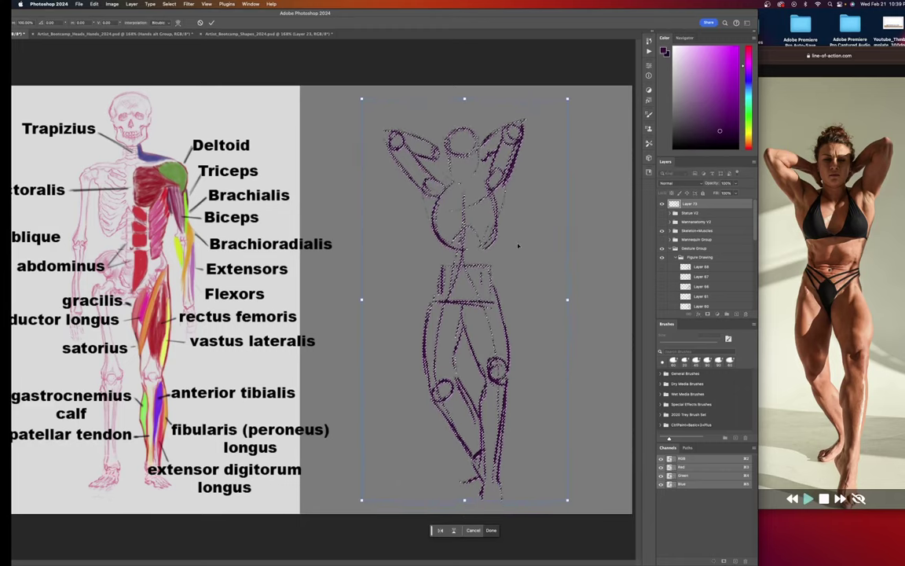
pyautogui.press('Up')
pyautogui.press('Up')
pyautogui.press('Up')
pyautogui.press('Up')
pyautogui.press('Up')
pyautogui.press('Up')
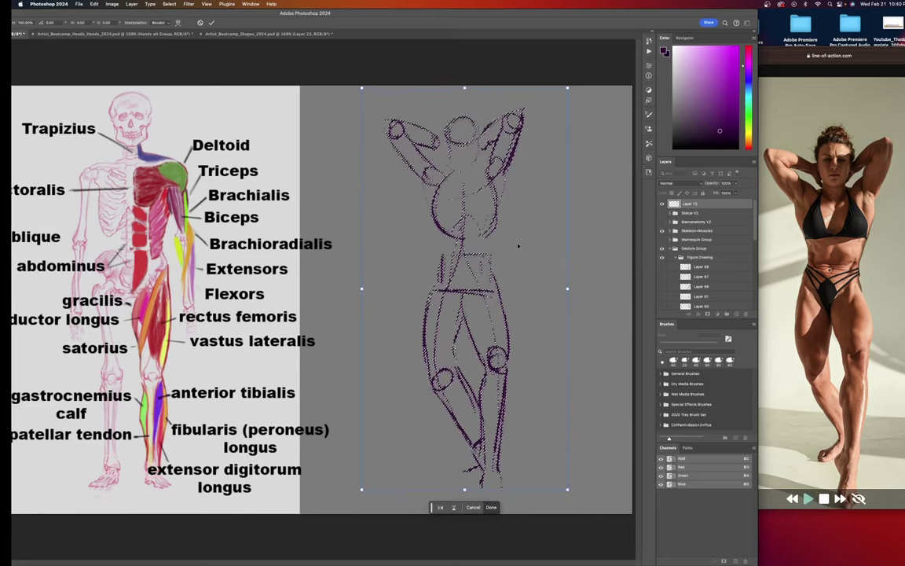
pyautogui.press('Return')
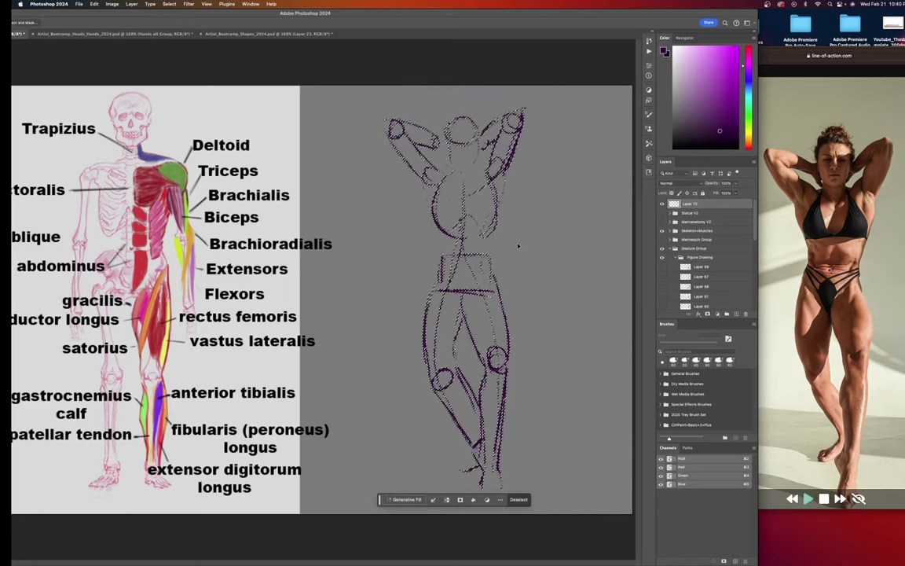
pyautogui.press('super+d')
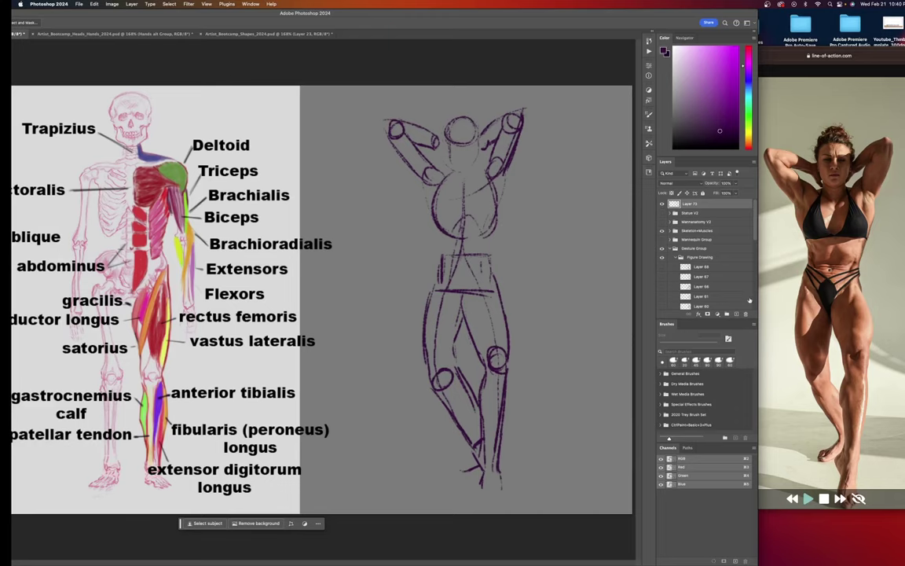
# Set the figure sketch layer's opacity to 40% and add a new layer above it.
pyautogui.press('super+t')
pyautogui.press('1')
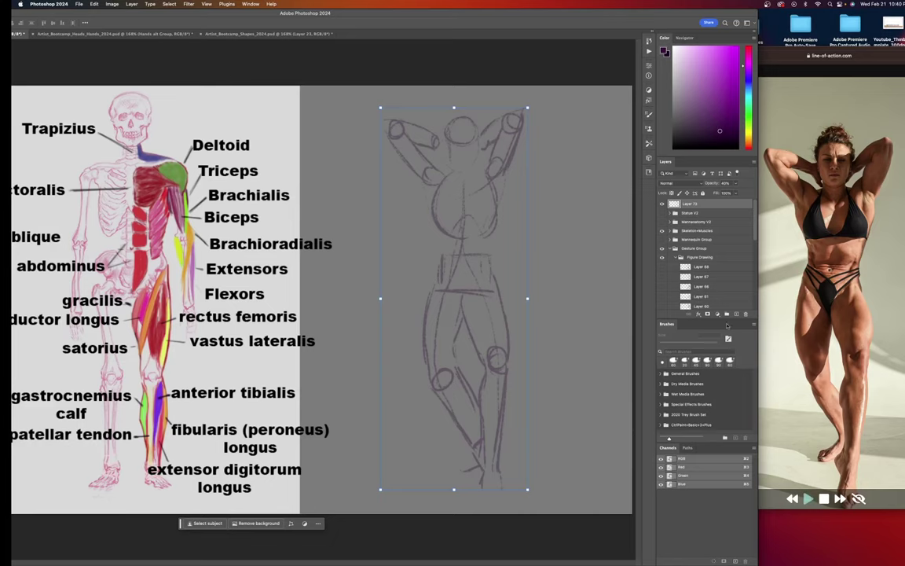
pyautogui.click(736, 314)
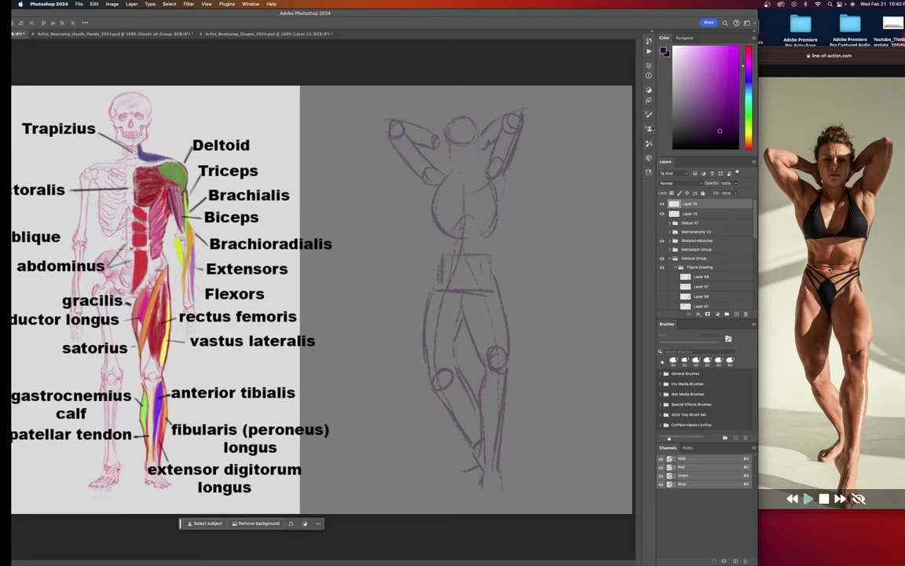
# Change the brush colour to dark green and redraw the head over the sketch, with its jaw outline and horizontal facial feature lines.
pyautogui.click(749, 122)
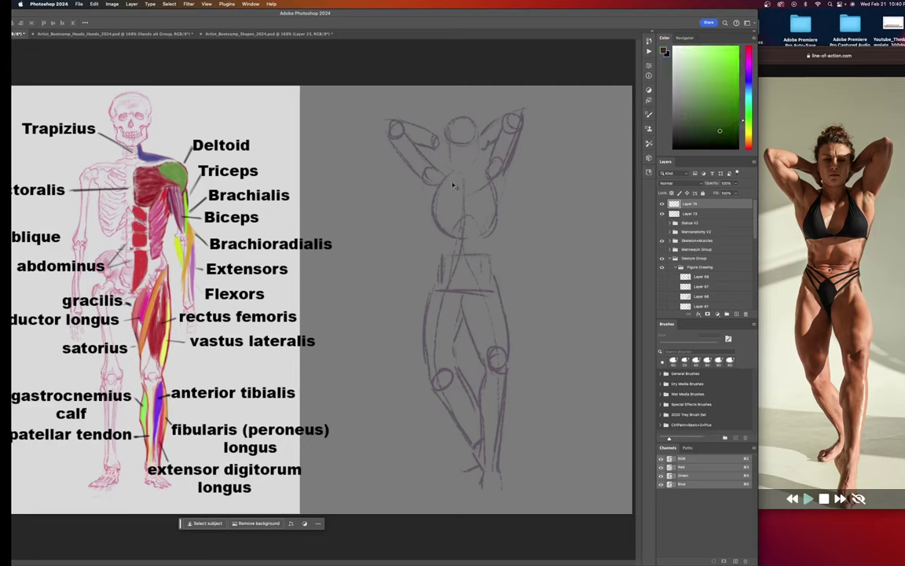
pyautogui.press('b')
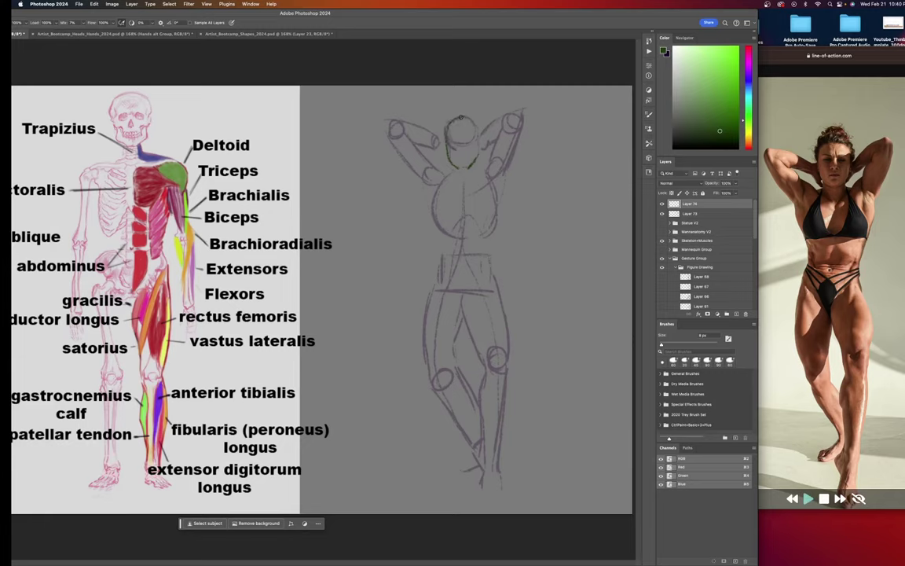
pyautogui.moveTo(462, 117); pyautogui.dragTo(477, 128)
pyautogui.moveTo(451, 137); pyautogui.dragTo(476, 139)
pyautogui.moveTo(459, 139); pyautogui.dragTo(465, 143)
# Contour both raised forearms and elbows over the mannequin sketch, adding muscle lines beside the neck and inner arm.
pyautogui.moveTo(488, 121); pyautogui.dragTo(515, 104)
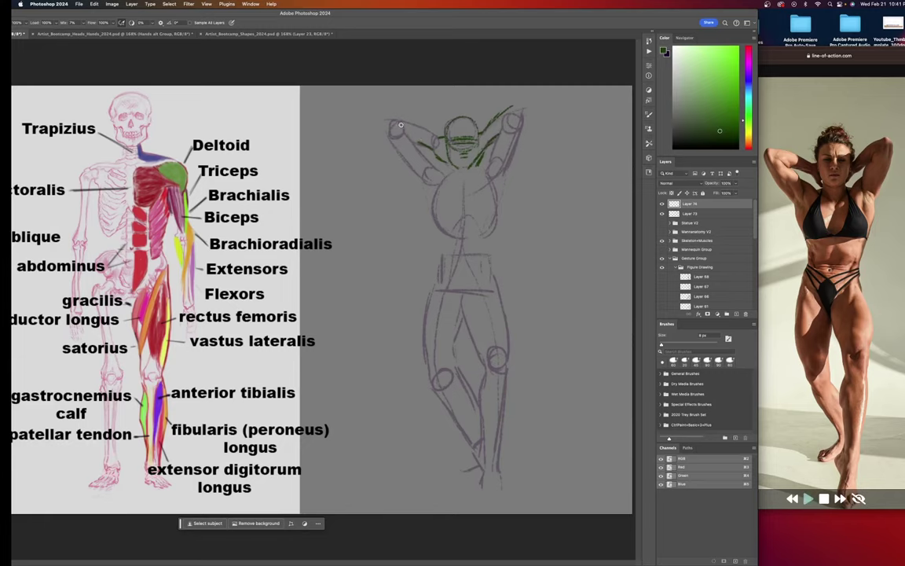
pyautogui.moveTo(401, 132); pyautogui.dragTo(400, 130)
pyautogui.moveTo(399, 119); pyautogui.dragTo(444, 138)
pyautogui.moveTo(511, 106)
pyautogui.mouseDown()
pyautogui.moveTo(517, 139)
pyautogui.moveTo(522, 110)
pyautogui.moveTo(521, 144)
pyautogui.moveTo(506, 185)
pyautogui.mouseUp()
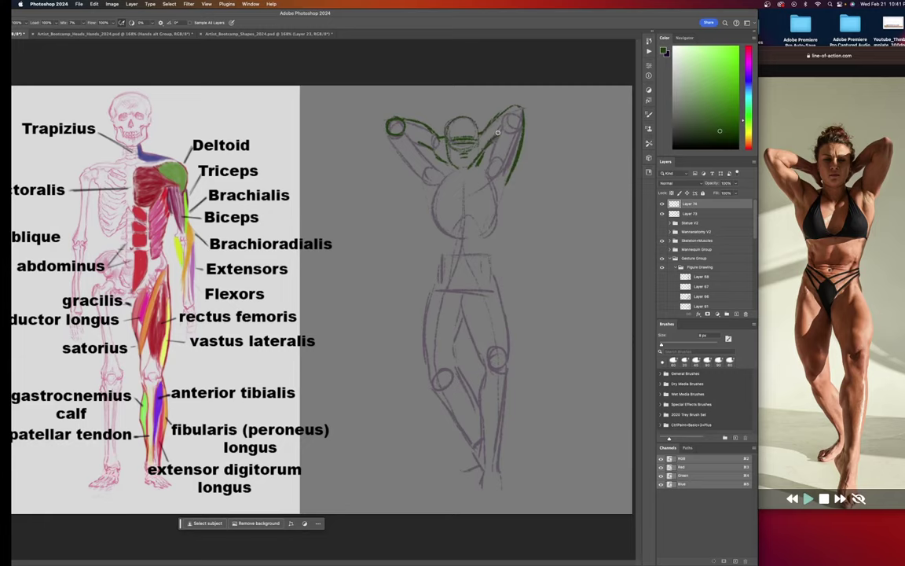
pyautogui.moveTo(499, 135); pyautogui.dragTo(487, 168)
# Switch to the eraser and shrink its tip to a fine size of only a few pixels.
pyautogui.press('e')
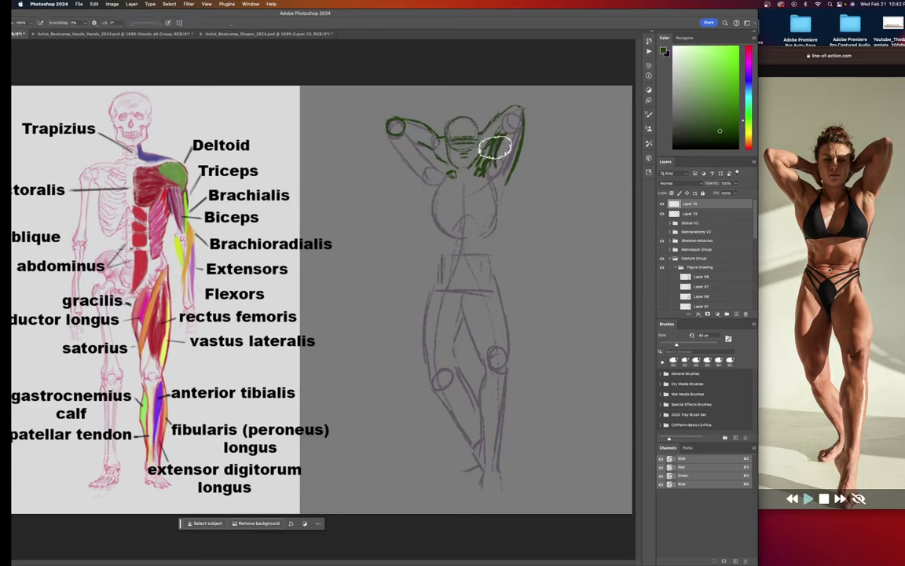
pyautogui.press('[')
pyautogui.press('[')
pyautogui.press('[')
pyautogui.press('[')
pyautogui.press('[')
pyautogui.press('[')
pyautogui.press('[')
pyautogui.press('[')
pyautogui.press('[')
pyautogui.press('[')
pyautogui.press('[')
pyautogui.press('[')
pyautogui.press('[')
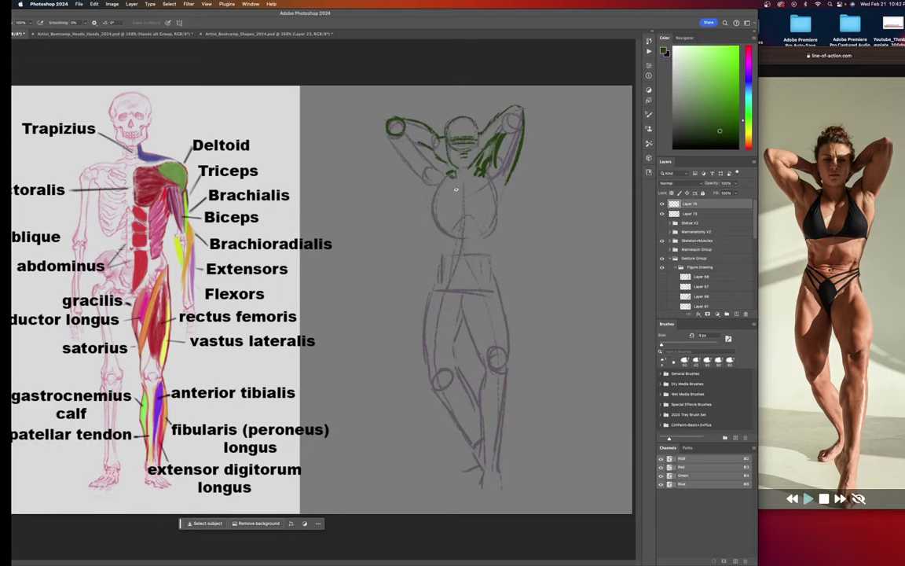
# Brush in the undersides of the raised upper arms and the outer contours of the torso down to the waist.
pyautogui.press('b')
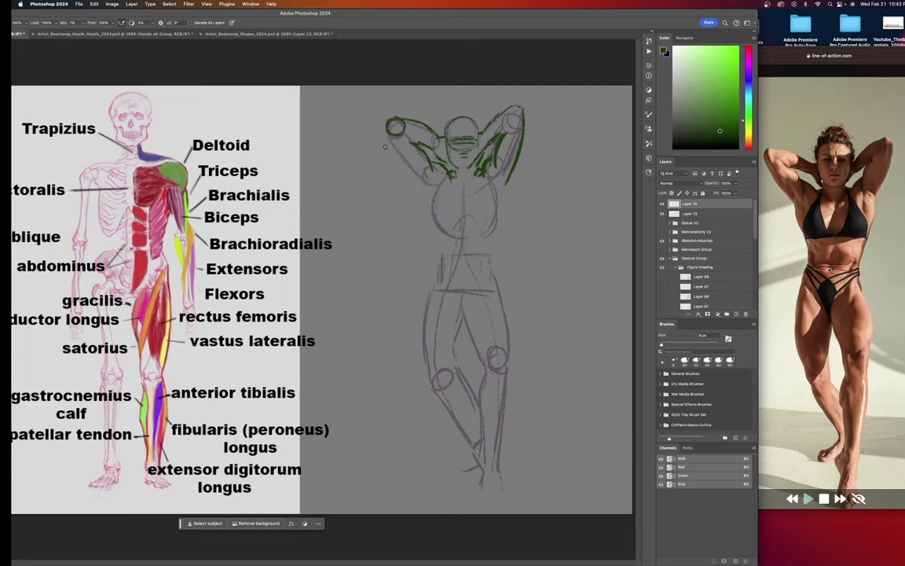
pyautogui.moveTo(396, 154); pyautogui.dragTo(416, 177)
pyautogui.moveTo(394, 146); pyautogui.dragTo(433, 190)
pyautogui.moveTo(505, 185); pyautogui.dragTo(500, 199)
pyautogui.moveTo(425, 193); pyautogui.dragTo(444, 231)
pyautogui.moveTo(506, 182); pyautogui.dragTo(494, 236)
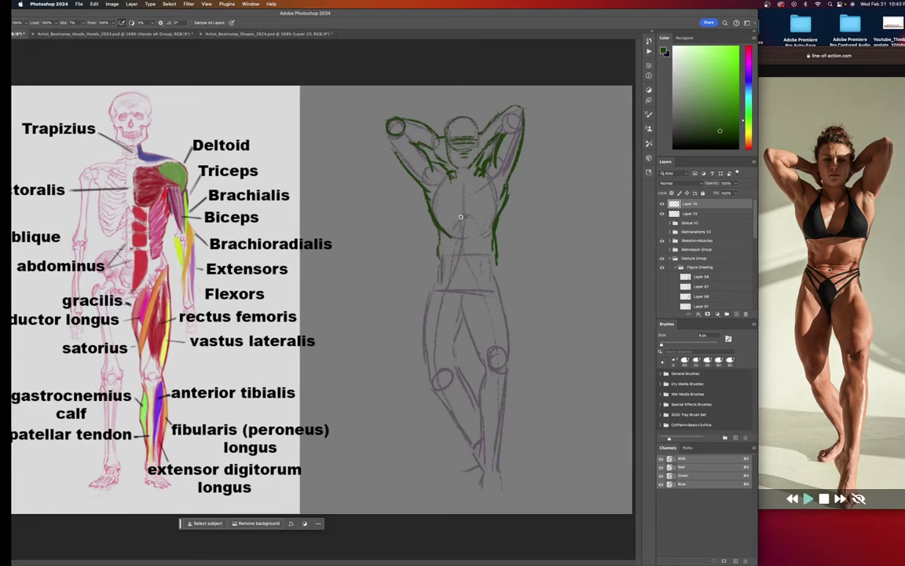
# Draw the rib cage arch, abdominal side lines, navel and pelvic centre lines on the torso.
pyautogui.moveTo(460, 217)
pyautogui.mouseDown()
pyautogui.moveTo(472, 219)
pyautogui.moveTo(455, 225)
pyautogui.mouseUp()
pyautogui.moveTo(470, 221)
pyautogui.mouseDown()
pyautogui.moveTo(477, 237)
pyautogui.moveTo(493, 230)
pyautogui.moveTo(481, 241)
pyautogui.mouseUp()
pyautogui.moveTo(476, 233); pyautogui.dragTo(476, 254)
pyautogui.moveTo(453, 269)
pyautogui.mouseDown()
pyautogui.moveTo(469, 289)
pyautogui.moveTo(473, 281)
pyautogui.moveTo(469, 303)
pyautogui.mouseUp()
# Contour the hips and outer edges of both thighs down to the knees.
pyautogui.moveTo(425, 325); pyautogui.dragTo(434, 282)
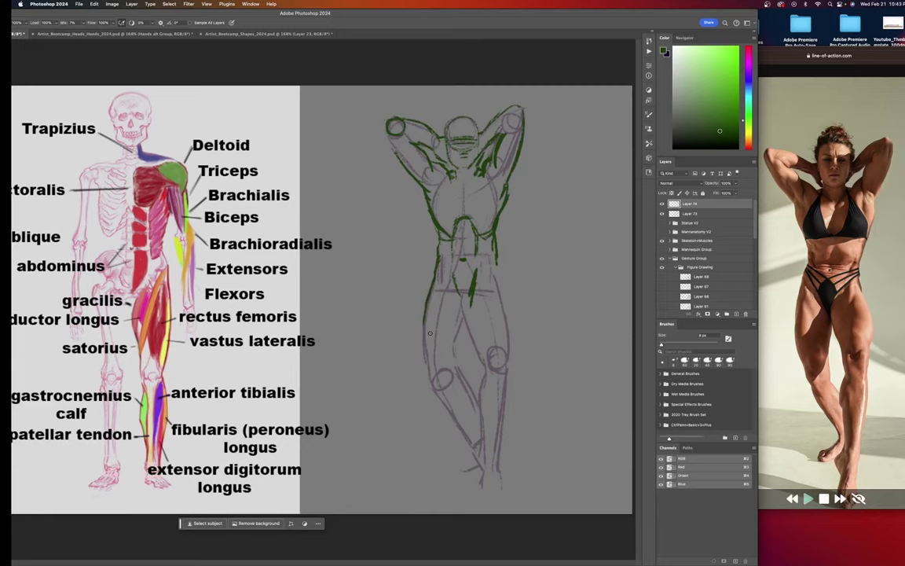
pyautogui.moveTo(427, 309); pyautogui.dragTo(427, 362)
pyautogui.moveTo(495, 267); pyautogui.dragTo(509, 345)
pyautogui.moveTo(495, 262); pyautogui.dragTo(497, 273)
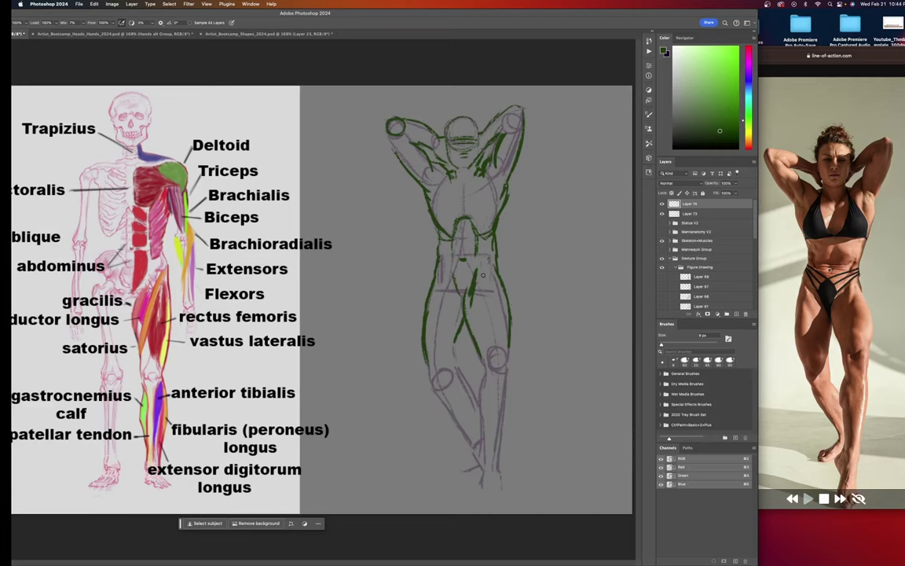
# Add the inner thigh muscle lines running diagonally from the hips toward the knees.
pyautogui.moveTo(486, 261)
pyautogui.mouseDown()
pyautogui.moveTo(477, 286)
pyautogui.moveTo(492, 265)
pyautogui.moveTo(480, 346)
pyautogui.moveTo(478, 321)
pyautogui.moveTo(485, 361)
pyautogui.mouseUp()
pyautogui.moveTo(477, 287)
pyautogui.mouseDown()
pyautogui.moveTo(473, 335)
pyautogui.moveTo(486, 370)
pyautogui.mouseUp()
pyautogui.moveTo(490, 271); pyautogui.dragTo(483, 344)
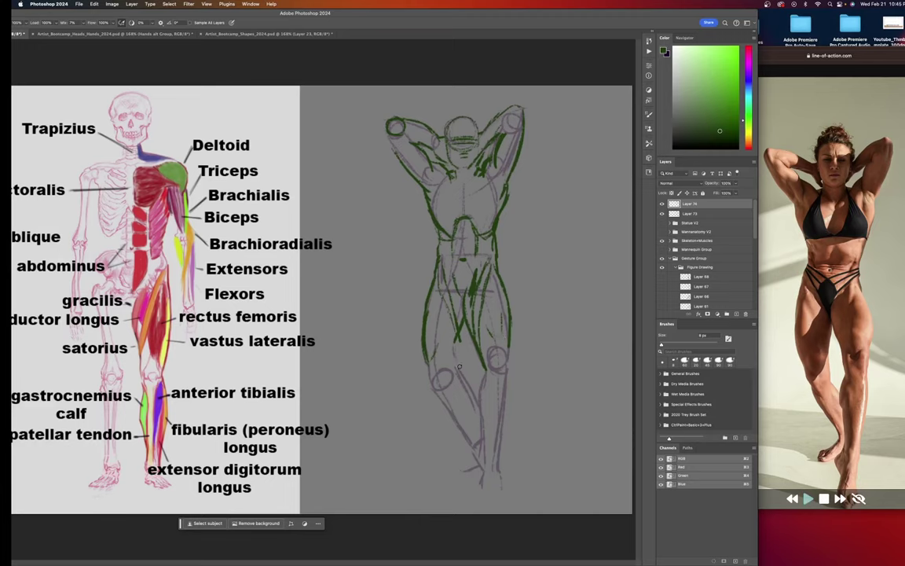
# Draw small kneecap circles on both legs and contour the rear leg's shin down to the ankle.
pyautogui.moveTo(438, 373); pyautogui.dragTo(440, 375)
pyautogui.moveTo(501, 357); pyautogui.dragTo(502, 361)
pyautogui.moveTo(426, 378); pyautogui.dragTo(481, 459)
pyautogui.moveTo(444, 386); pyautogui.dragTo(471, 447)
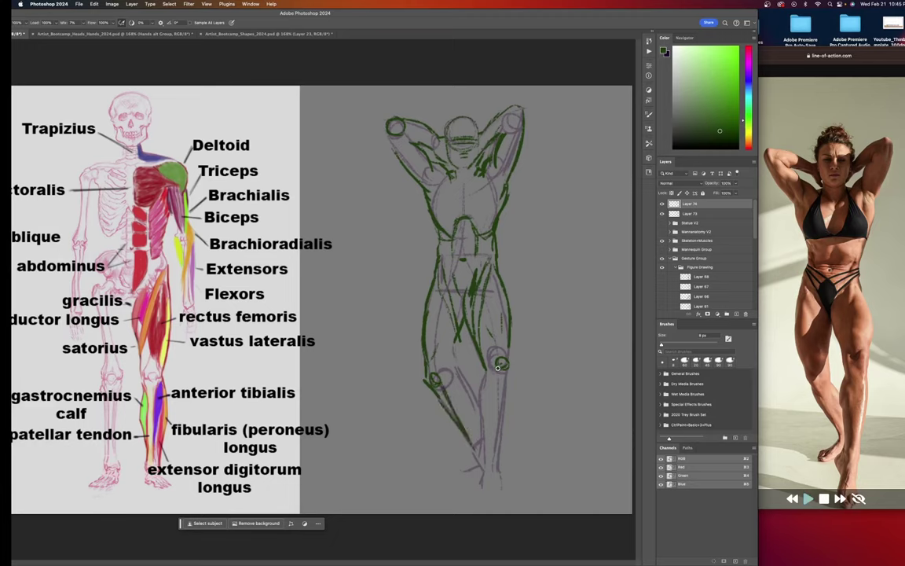
# Contour both sides of the front lower leg, and complete the rear leg's inner calf and inner thigh lines.
pyautogui.moveTo(502, 371)
pyautogui.mouseDown()
pyautogui.moveTo(501, 415)
pyautogui.moveTo(508, 365)
pyautogui.moveTo(503, 409)
pyautogui.moveTo(510, 376)
pyautogui.moveTo(500, 446)
pyautogui.mouseUp()
pyautogui.moveTo(486, 370); pyautogui.dragTo(479, 418)
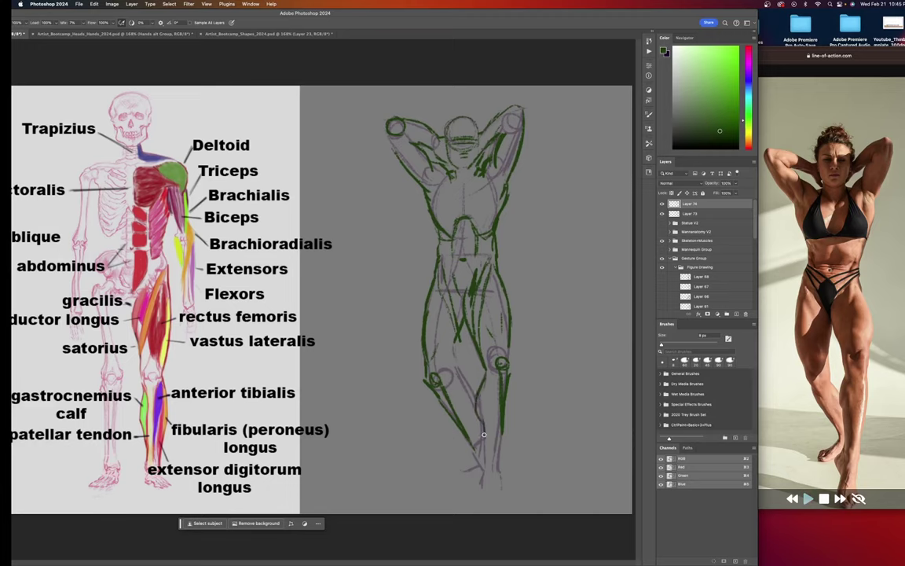
pyautogui.moveTo(482, 418); pyautogui.dragTo(485, 476)
pyautogui.moveTo(454, 371); pyautogui.dragTo(474, 400)
pyautogui.moveTo(446, 306); pyautogui.dragTo(461, 369)
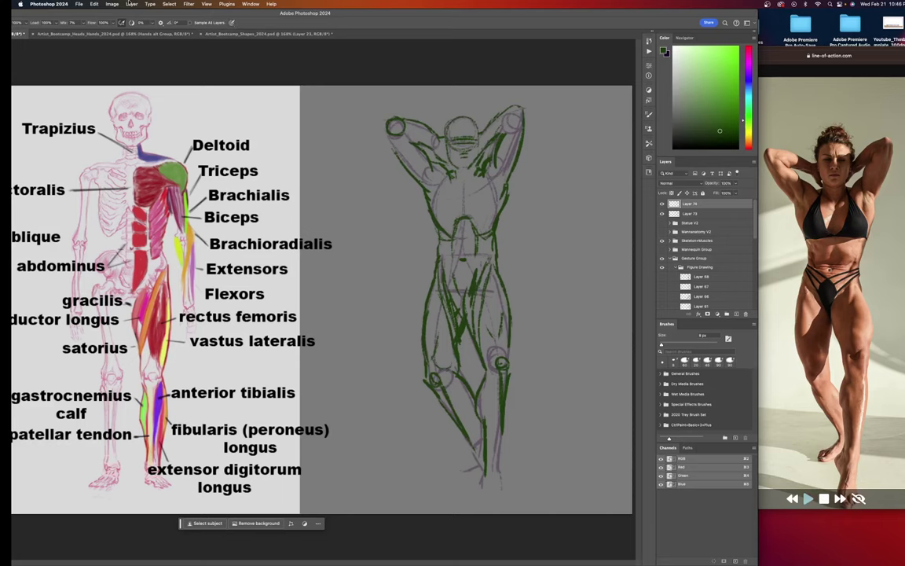
# Arrange the browser and Photoshop windows so the new reference photo of the leaning man sits beside the canvas.
pyautogui.moveTo(120, 16); pyautogui.dragTo(131, 18)
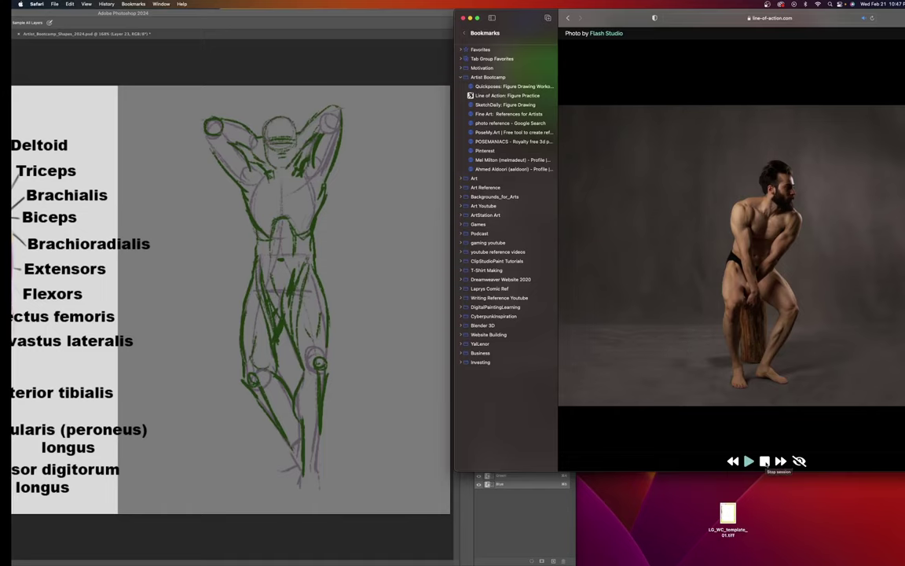
pyautogui.moveTo(630, 17); pyautogui.dragTo(700, 11)
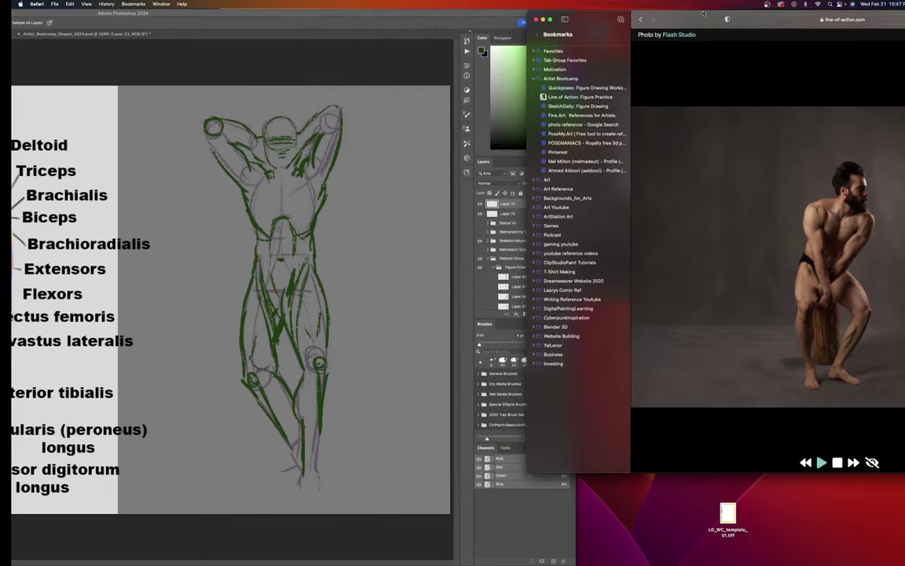
pyautogui.moveTo(700, 11); pyautogui.dragTo(698, 26)
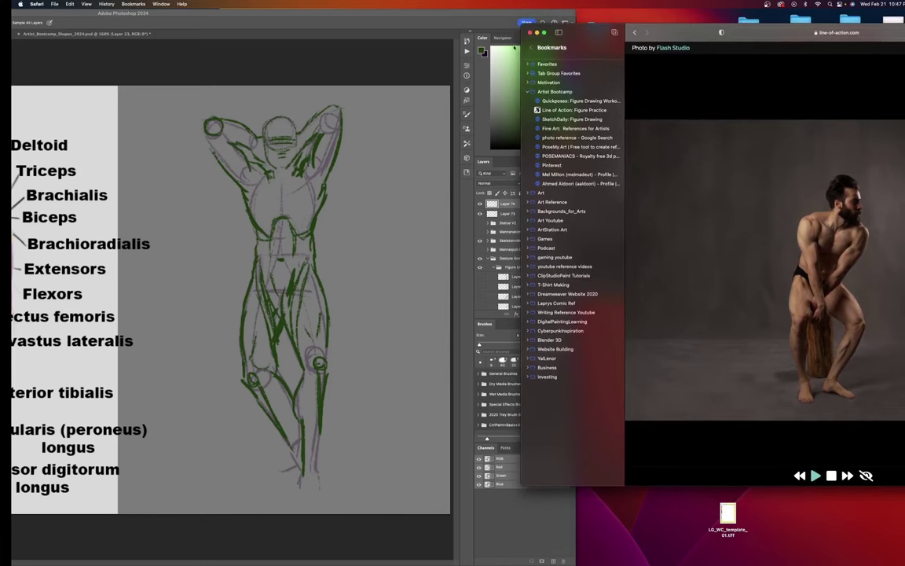
pyautogui.doubleClick(371, 14)
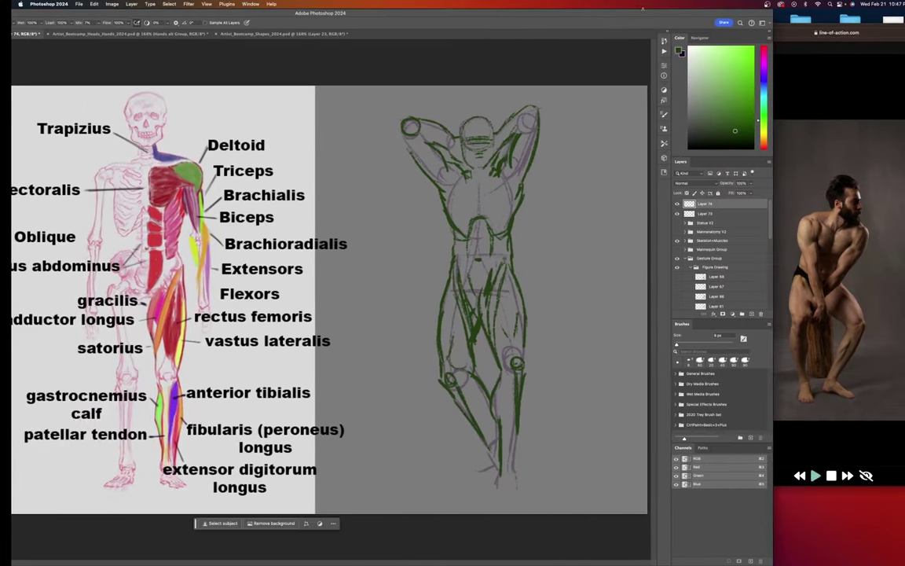
pyautogui.moveTo(642, 12); pyautogui.dragTo(537, 12)
pyautogui.click(706, 35)
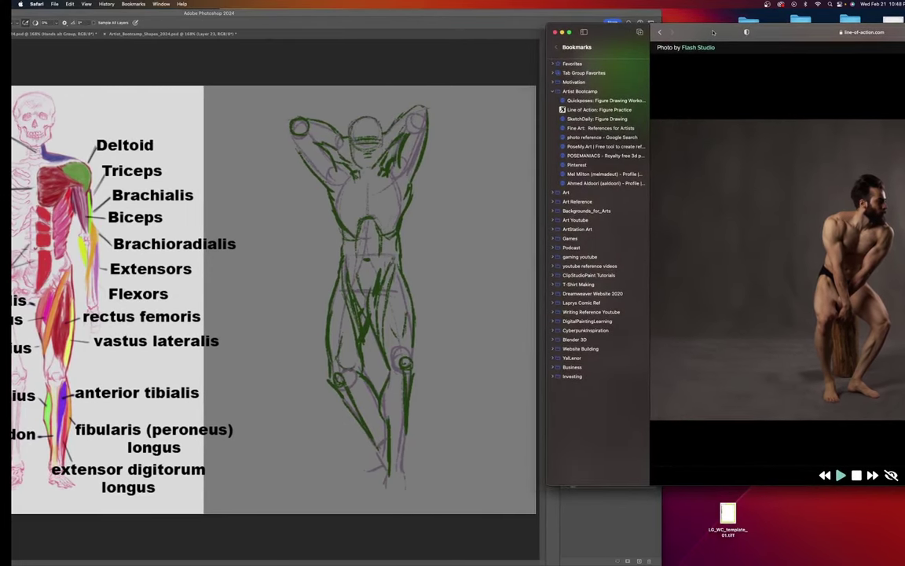
pyautogui.doubleClick(482, 16)
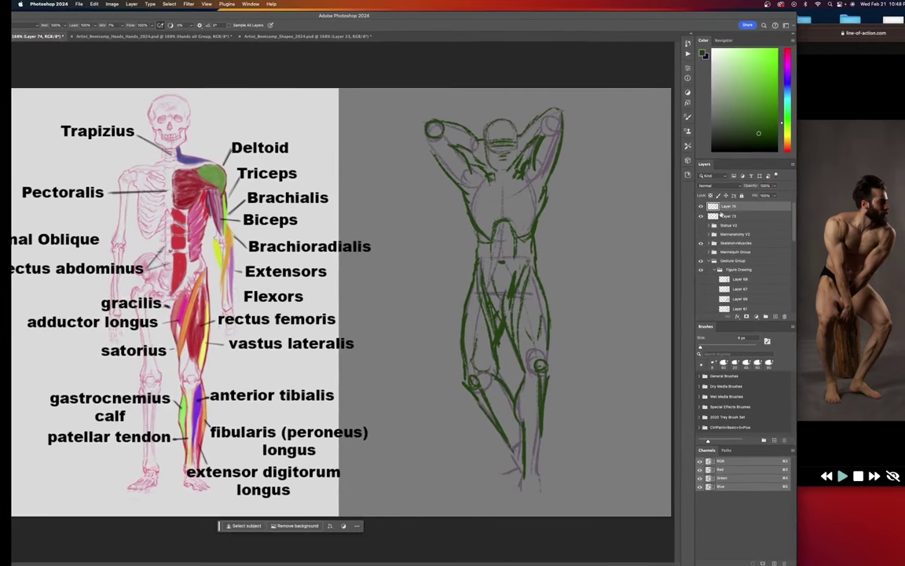
# Hide the two finished figure layers and sketch the leaning man's gesture on a new layer, including head, shoulders, spine, arms, legs and feet.
pyautogui.moveTo(702, 207); pyautogui.dragTo(699, 216)
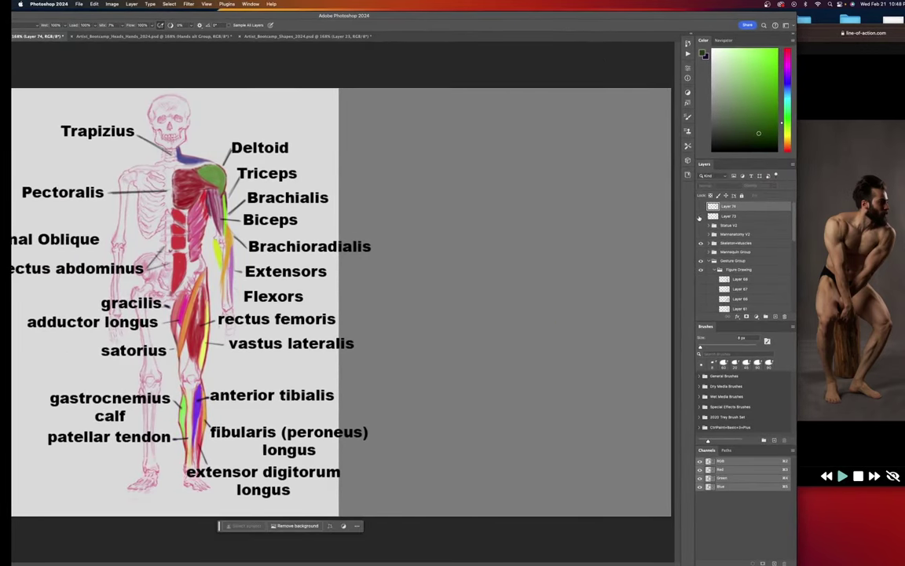
pyautogui.click(776, 316)
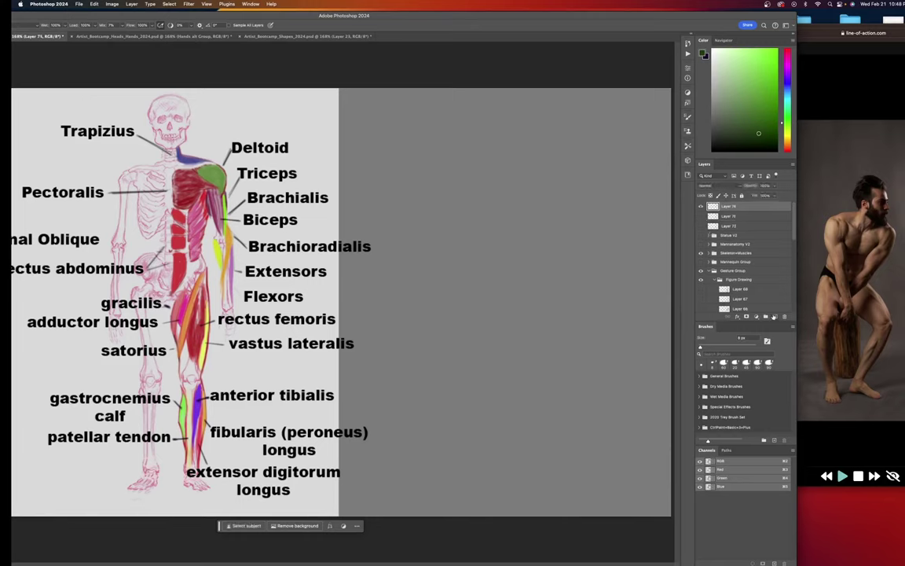
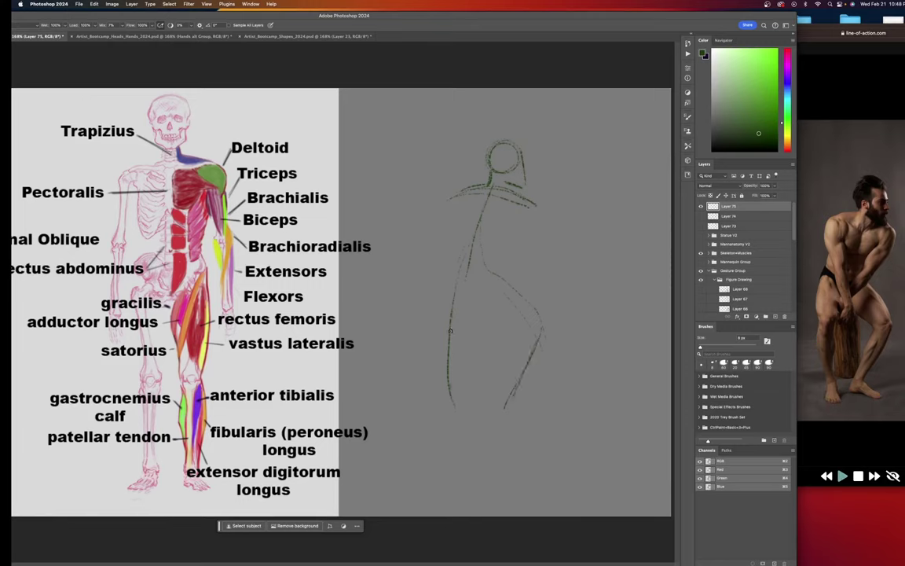
pyautogui.moveTo(454, 391); pyautogui.dragTo(464, 435)
pyautogui.moveTo(463, 235); pyautogui.dragTo(488, 306)
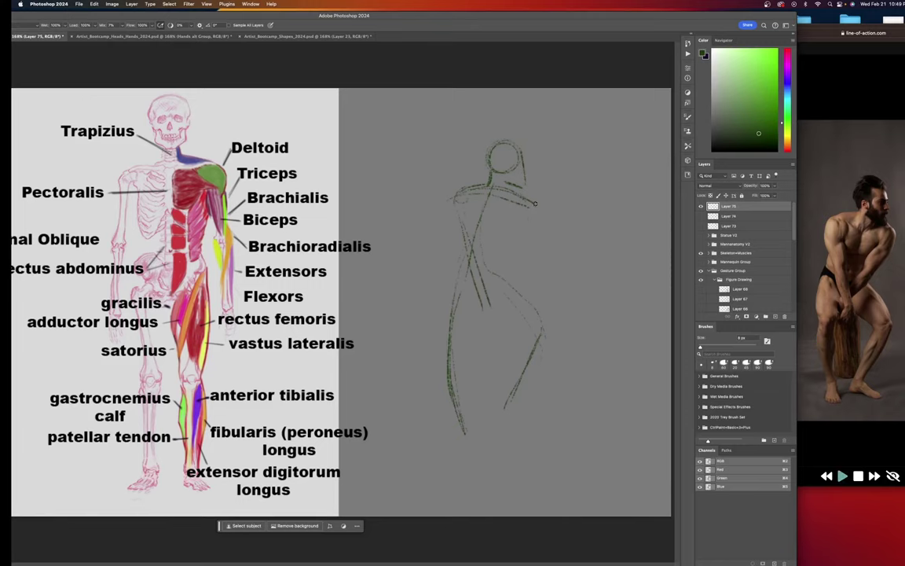
pyautogui.moveTo(540, 203); pyautogui.dragTo(522, 244)
pyautogui.moveTo(517, 425); pyautogui.dragTo(523, 427)
pyautogui.moveTo(453, 455); pyautogui.dragTo(468, 457)
# Lasso the whole gesture sketch, scale it up proportionally to fill the canvas height, and deselect it.
pyautogui.press('l')
pyautogui.moveTo(513, 139); pyautogui.dragTo(483, 141)
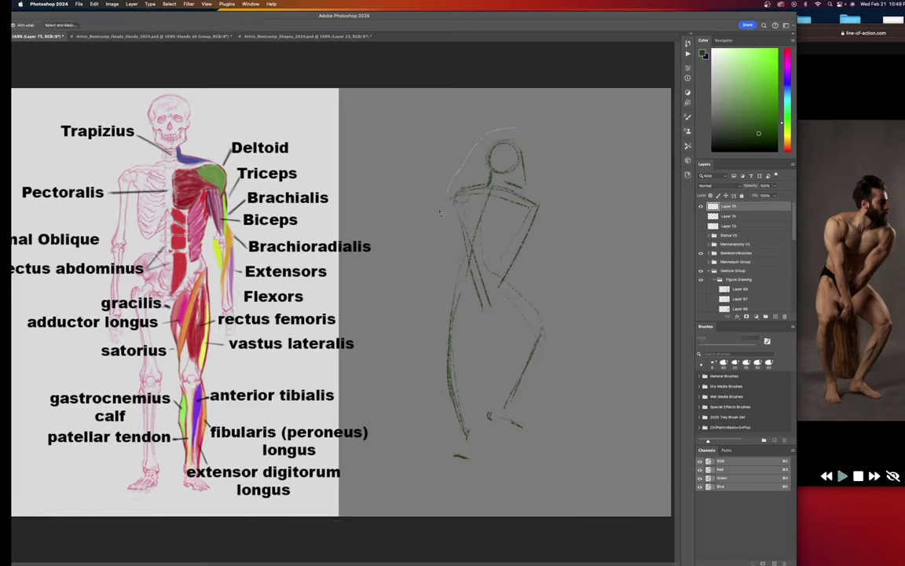
pyautogui.moveTo(440, 212)
pyautogui.mouseDown()
pyautogui.moveTo(418, 358)
pyautogui.moveTo(424, 430)
pyautogui.moveTo(450, 466)
pyautogui.mouseUp()
pyautogui.moveTo(560, 432)
pyautogui.mouseDown()
pyautogui.moveTo(587, 278)
pyautogui.moveTo(581, 211)
pyautogui.moveTo(513, 137)
pyautogui.mouseUp()
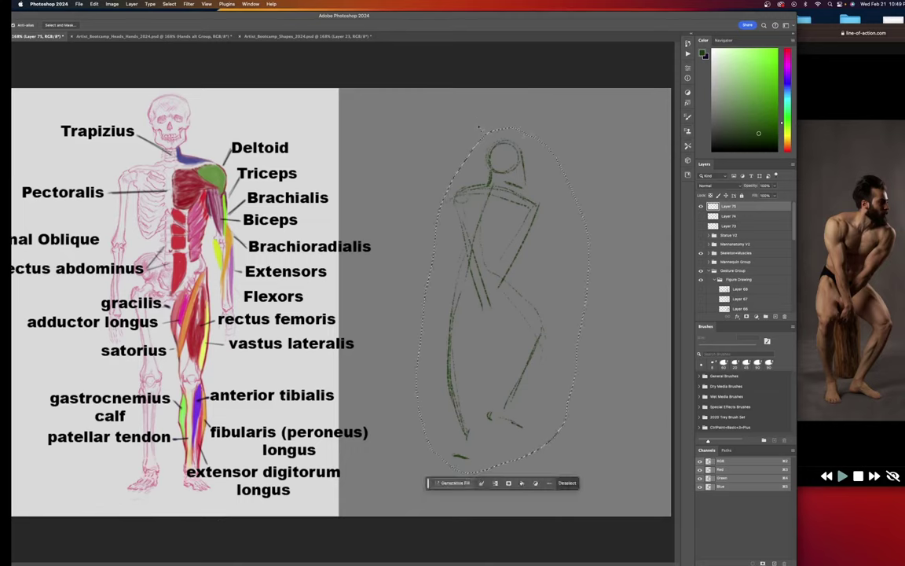
pyautogui.hotkey('ctrl', 't')
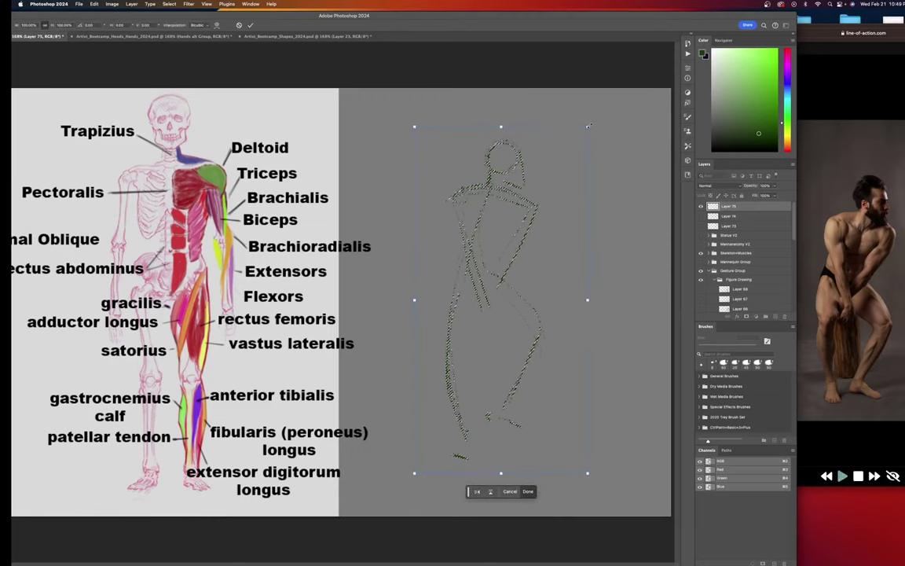
pyautogui.moveTo(588, 126); pyautogui.dragTo(613, 94)
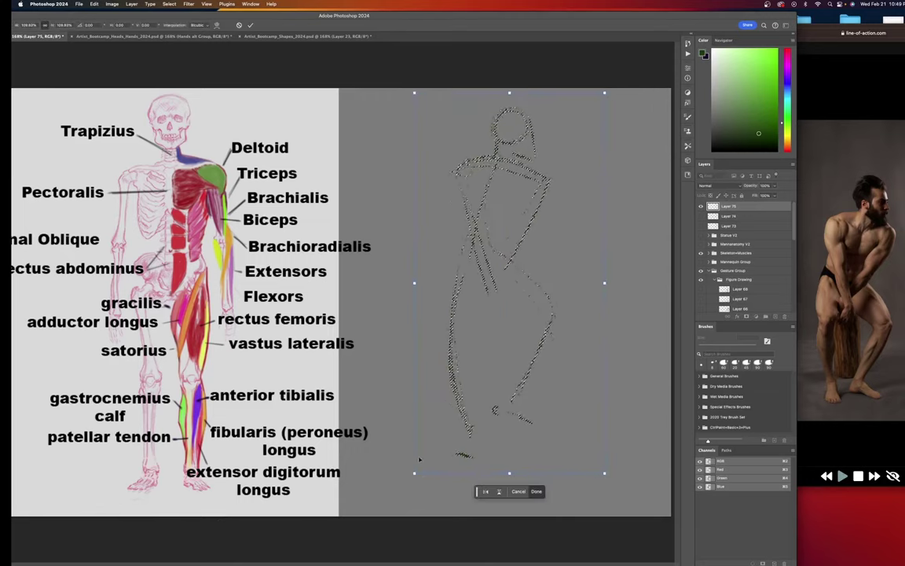
pyautogui.moveTo(413, 474); pyautogui.dragTo(390, 520)
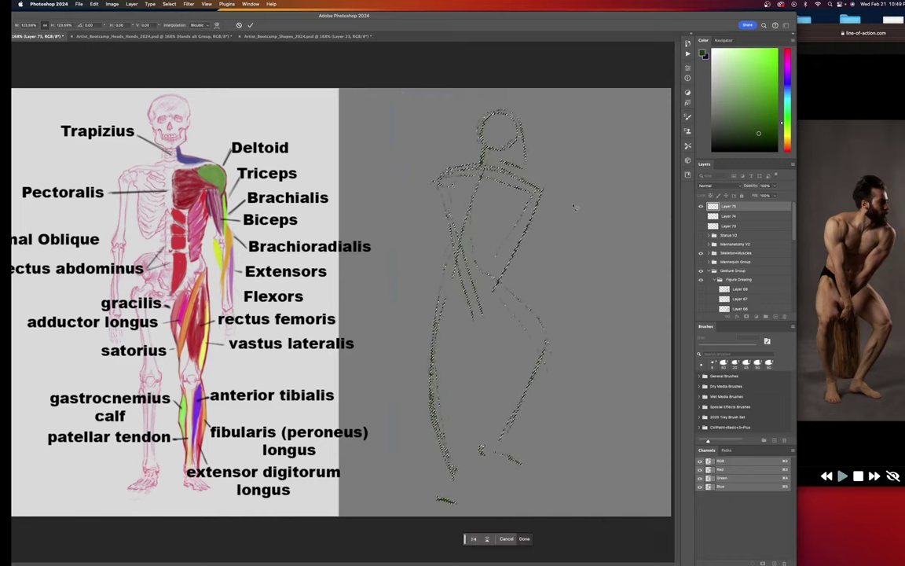
pyautogui.press('Return')
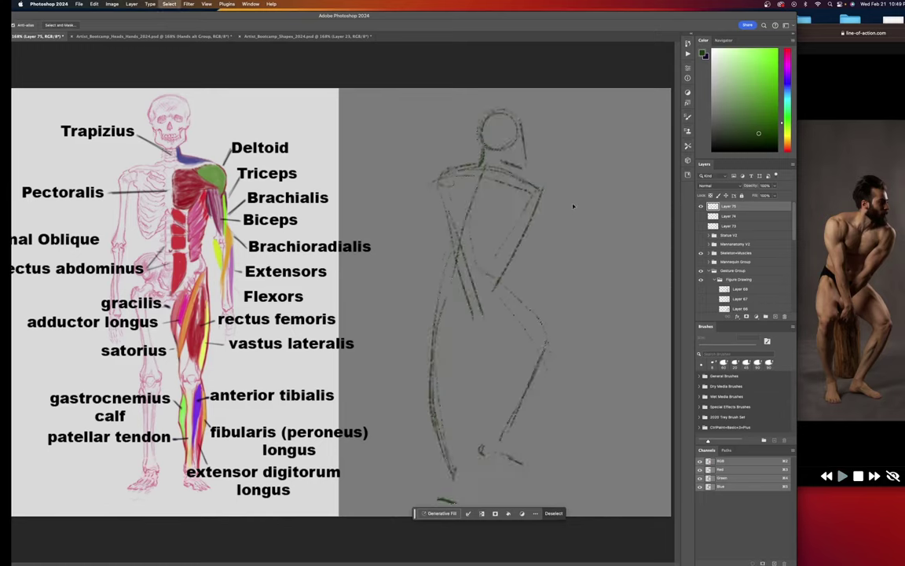
pyautogui.press('super+d')
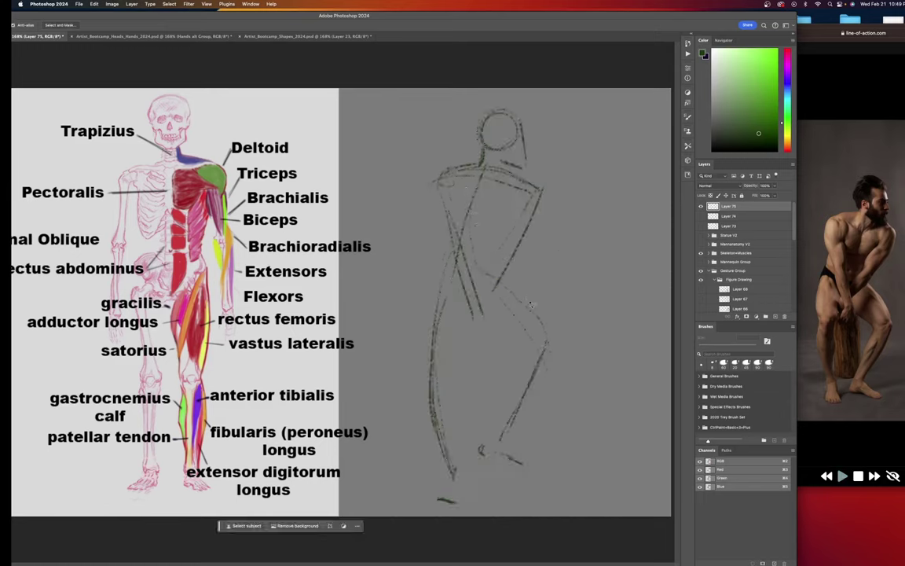
# Build up the turned head with its hair outline, facial profile, ear and jaw, and draw the neck lines.
pyautogui.press('b')
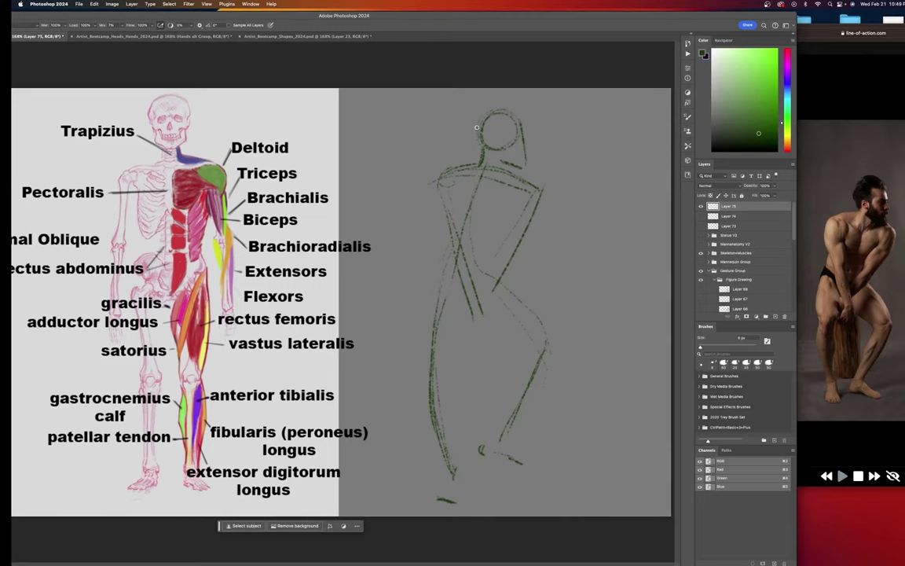
pyautogui.moveTo(473, 129)
pyautogui.mouseDown()
pyautogui.moveTo(512, 107)
pyautogui.moveTo(493, 108)
pyautogui.moveTo(531, 119)
pyautogui.moveTo(512, 114)
pyautogui.moveTo(524, 112)
pyautogui.moveTo(526, 124)
pyautogui.moveTo(521, 115)
pyautogui.moveTo(520, 165)
pyautogui.mouseUp()
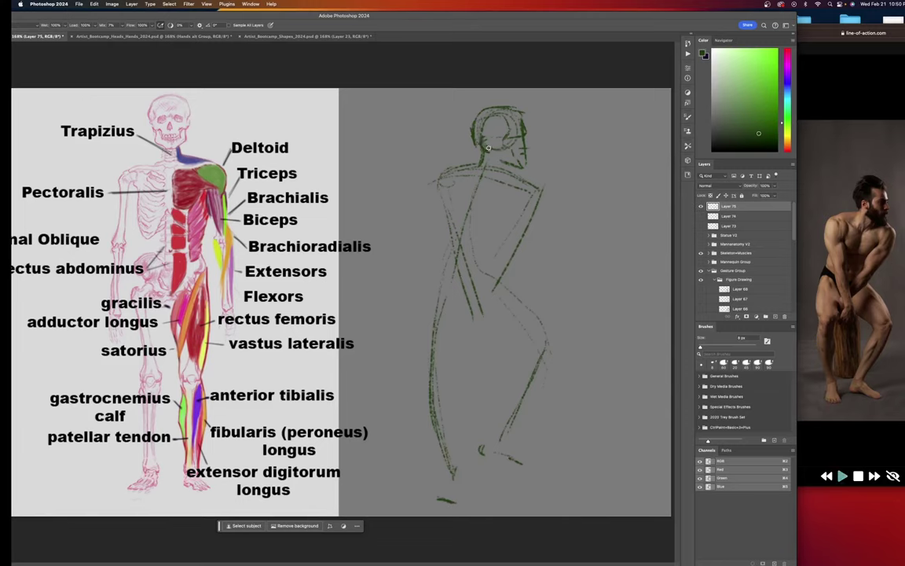
pyautogui.moveTo(489, 147); pyautogui.dragTo(496, 162)
pyautogui.moveTo(497, 165); pyautogui.dragTo(525, 165)
# Draw the trapezius slopes, rounded deltoids and chest muscles across the shoulder line.
pyautogui.moveTo(475, 162); pyautogui.dragTo(449, 169)
pyautogui.moveTo(536, 171); pyautogui.dragTo(541, 216)
pyautogui.moveTo(434, 206); pyautogui.dragTo(452, 160)
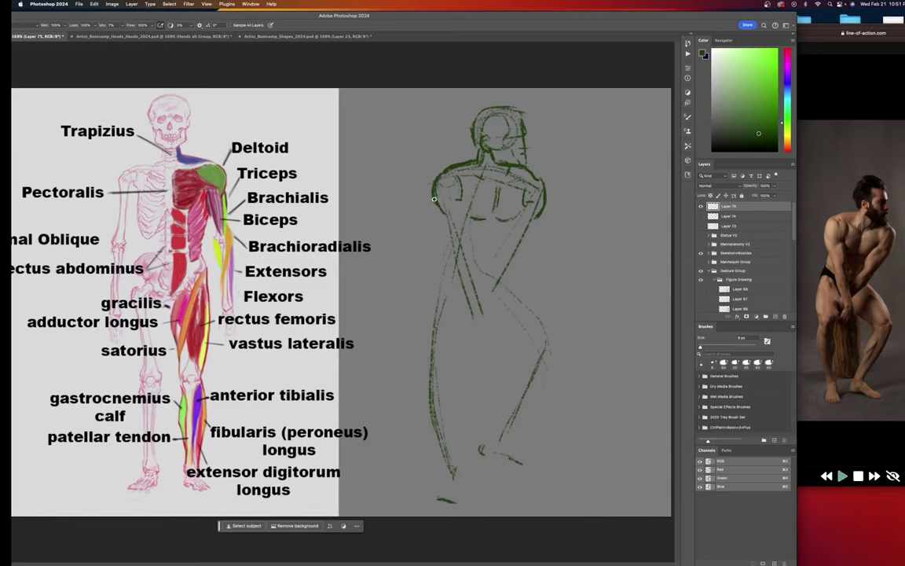
# Contour the outer edges of both upper arms from the deltoids down to the elbows.
pyautogui.moveTo(434, 199); pyautogui.dragTo(443, 237)
pyautogui.moveTo(434, 203)
pyautogui.mouseDown()
pyautogui.moveTo(442, 229)
pyautogui.moveTo(431, 193)
pyautogui.moveTo(453, 261)
pyautogui.mouseUp()
pyautogui.moveTo(544, 207); pyautogui.dragTo(539, 232)
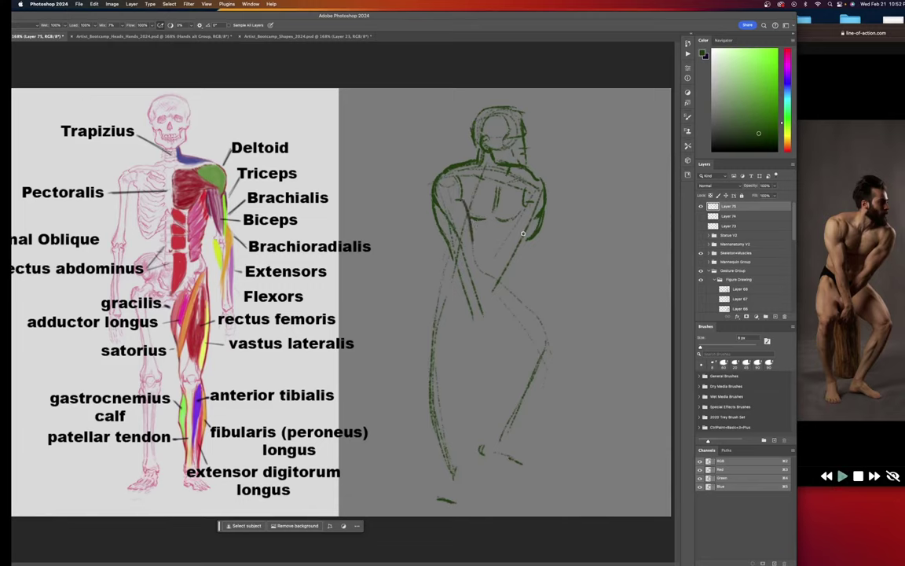
# Contour both forearms down to the wrists and round out the bent elbow of the leaning figure.
pyautogui.moveTo(517, 210); pyautogui.dragTo(504, 244)
pyautogui.moveTo(527, 221)
pyautogui.mouseDown()
pyautogui.moveTo(513, 235)
pyautogui.moveTo(527, 230)
pyautogui.mouseUp()
pyautogui.moveTo(508, 246)
pyautogui.mouseDown()
pyautogui.moveTo(506, 264)
pyautogui.moveTo(507, 245)
pyautogui.mouseUp()
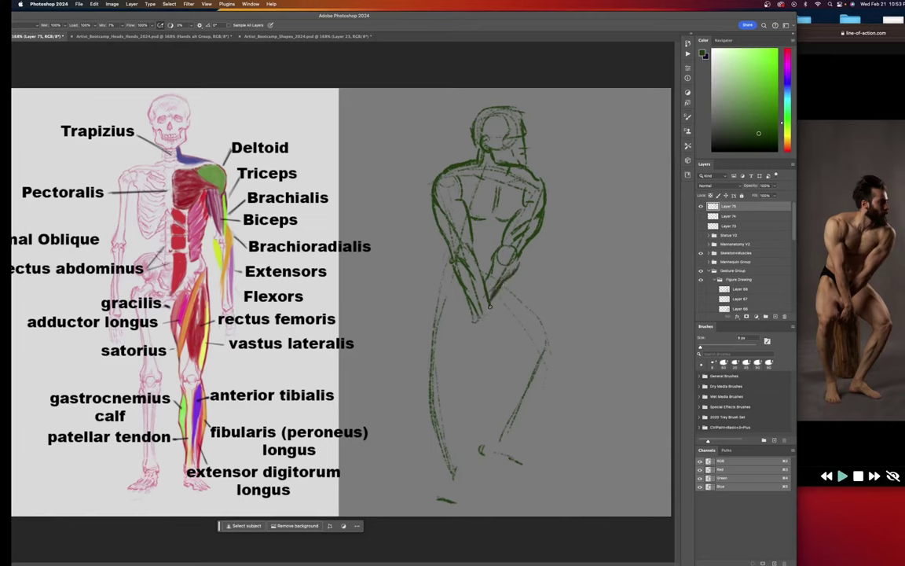
# Draw the joined hands between the thighs and outline the outer hip and upper thigh of the leaning figure.
pyautogui.moveTo(489, 307)
pyautogui.mouseDown()
pyautogui.moveTo(469, 333)
pyautogui.moveTo(491, 336)
pyautogui.moveTo(475, 346)
pyautogui.moveTo(480, 352)
pyautogui.mouseUp()
pyautogui.moveTo(442, 264); pyautogui.dragTo(442, 291)
pyautogui.moveTo(435, 296); pyautogui.dragTo(425, 347)
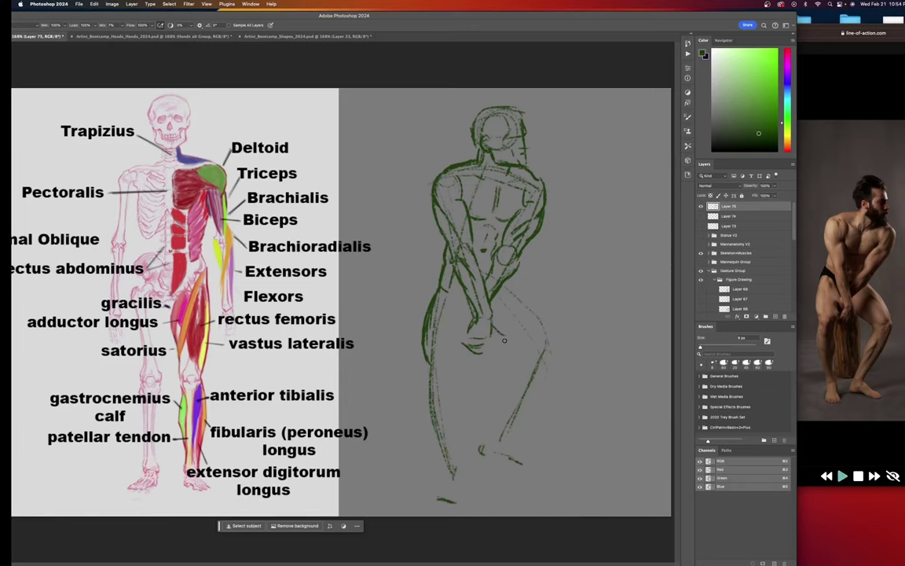
pyautogui.moveTo(490, 333); pyautogui.dragTo(515, 338)
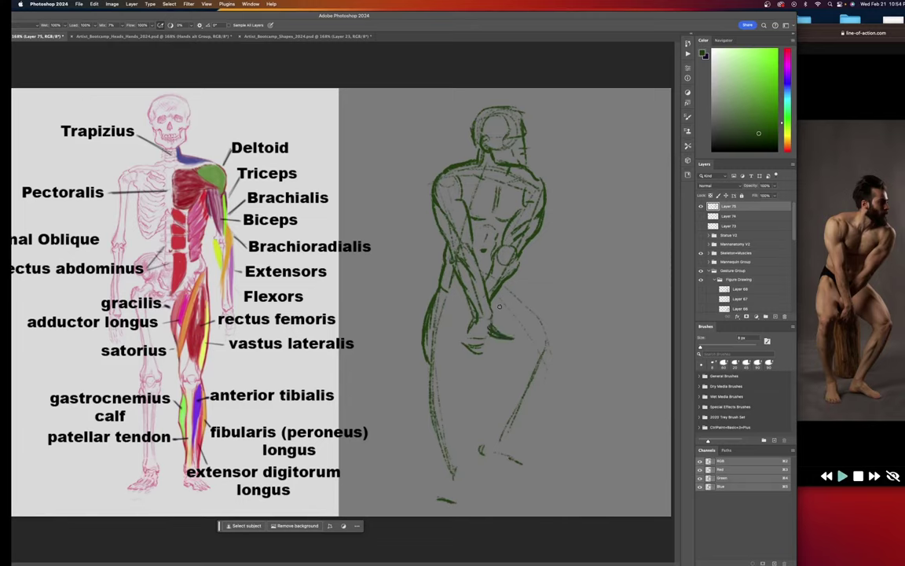
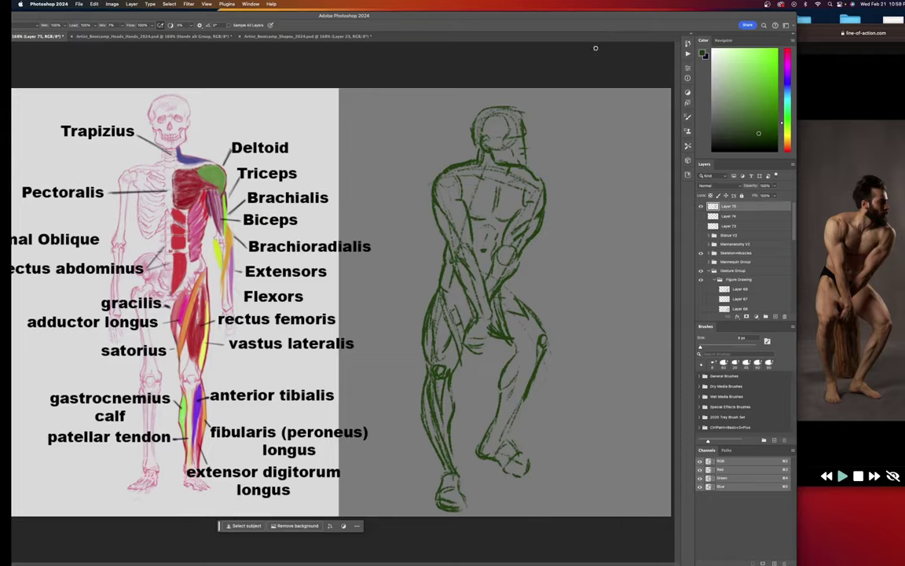
# Arrange the Photoshop window and the browser's reclining-pose reference side by side.
pyautogui.moveTo(589, 15); pyautogui.dragTo(445, 13)
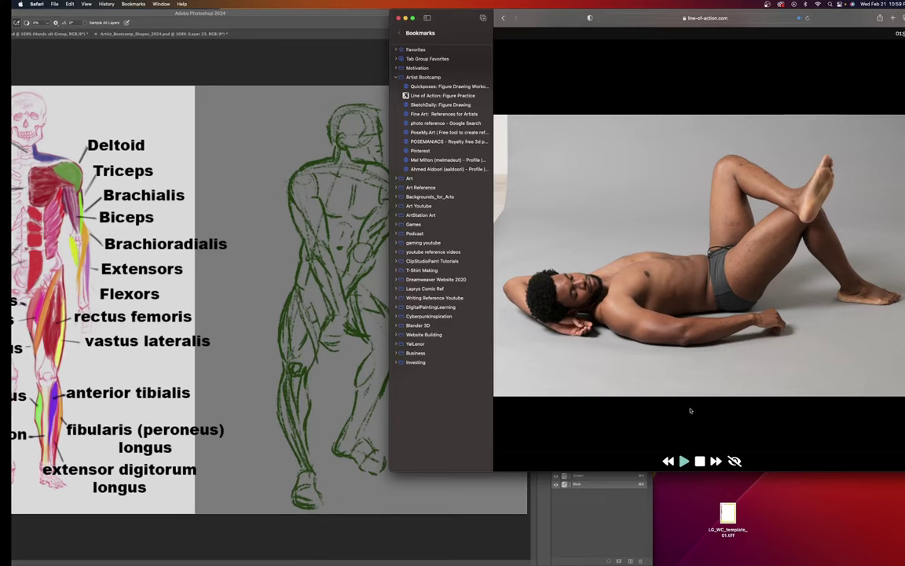
pyautogui.moveTo(560, 18); pyautogui.dragTo(560, 23)
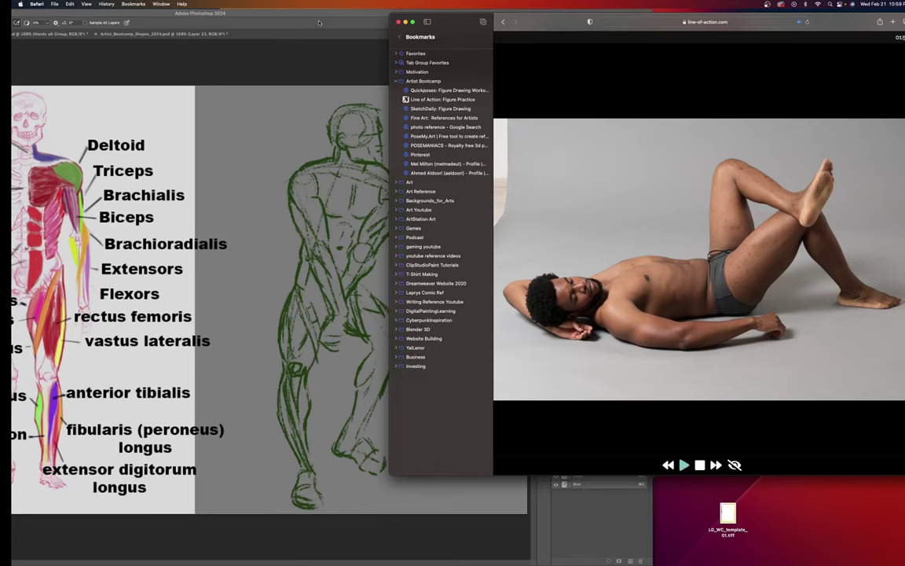
pyautogui.moveTo(327, 15); pyautogui.dragTo(172, 24)
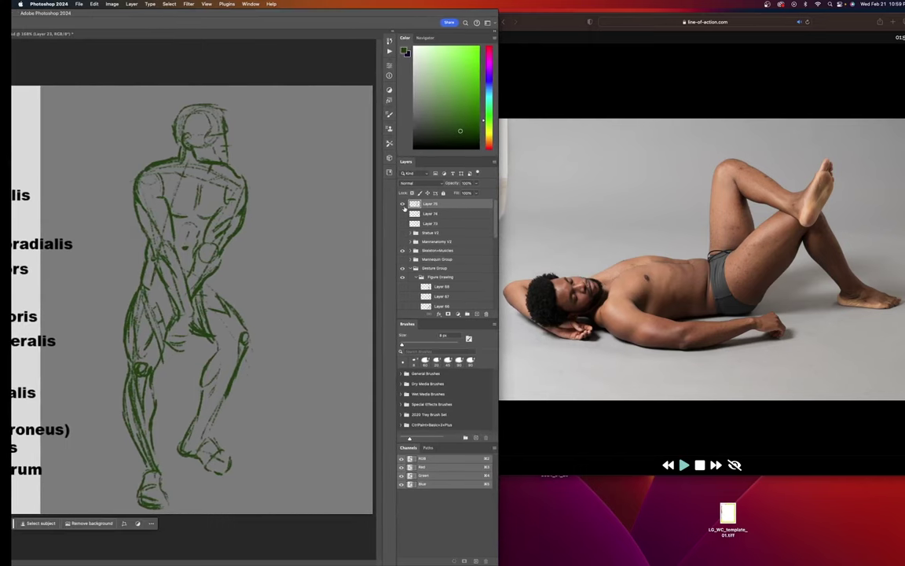
# On a new layer with the leaning figure hidden, sketch gesture lines for the reclining man's head, torso, arms and crossed legs.
pyautogui.click(403, 204)
pyautogui.click(477, 315)
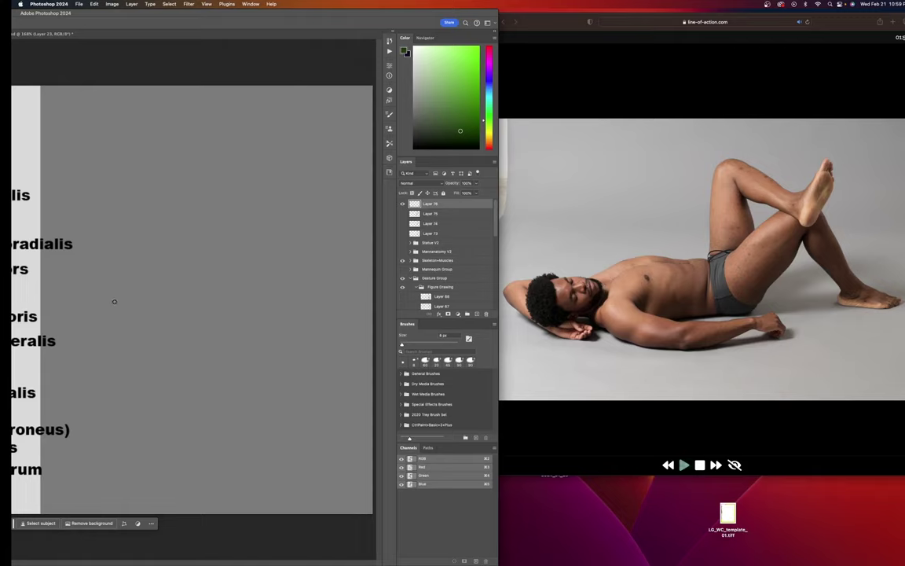
pyautogui.moveTo(78, 285)
pyautogui.mouseDown()
pyautogui.moveTo(105, 291)
pyautogui.moveTo(99, 302)
pyautogui.moveTo(60, 286)
pyautogui.moveTo(107, 318)
pyautogui.mouseUp()
pyautogui.moveTo(64, 281)
pyautogui.mouseDown()
pyautogui.moveTo(97, 311)
pyautogui.moveTo(90, 289)
pyautogui.moveTo(215, 266)
pyautogui.moveTo(225, 273)
pyautogui.moveTo(290, 237)
pyautogui.moveTo(297, 222)
pyautogui.moveTo(347, 304)
pyautogui.mouseUp()
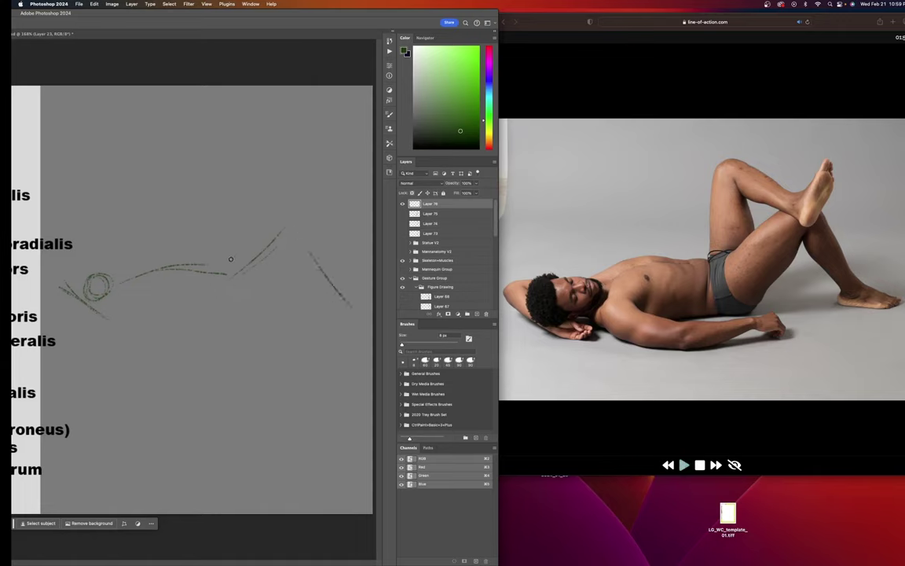
pyautogui.moveTo(232, 198); pyautogui.dragTo(229, 266)
pyautogui.moveTo(231, 198); pyautogui.dragTo(292, 236)
pyautogui.moveTo(317, 194); pyautogui.dragTo(296, 230)
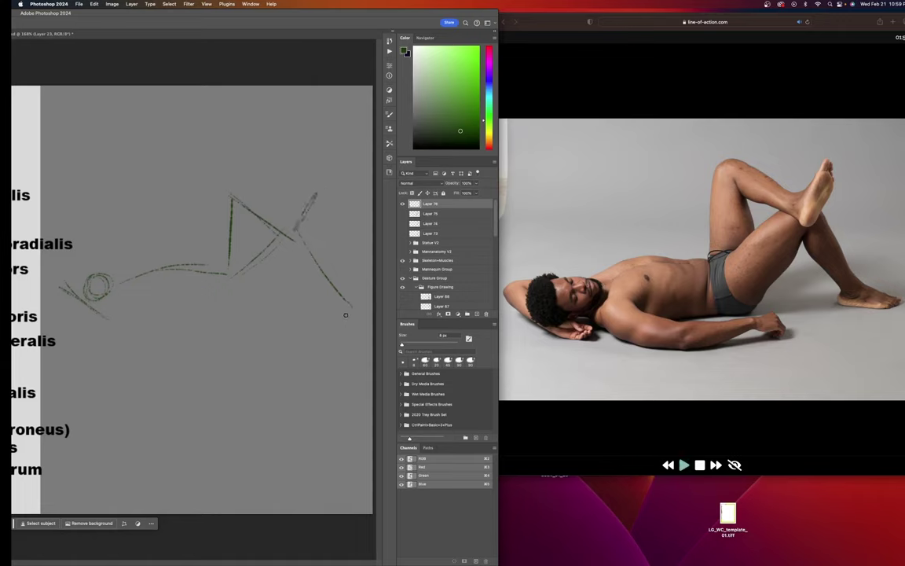
pyautogui.moveTo(330, 309); pyautogui.dragTo(359, 313)
pyautogui.moveTo(129, 318)
pyautogui.mouseDown()
pyautogui.moveTo(187, 330)
pyautogui.moveTo(263, 312)
pyautogui.mouseUp()
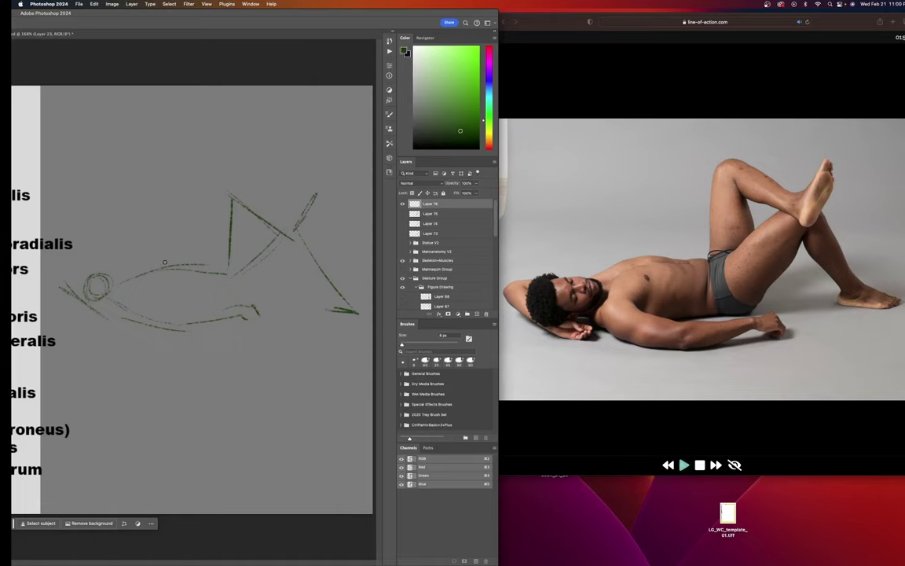
# Build up the reclining torso with a ribcage oval, a boxed pelvis and the connecting waist contours.
pyautogui.moveTo(129, 304)
pyautogui.mouseDown()
pyautogui.moveTo(170, 262)
pyautogui.moveTo(163, 306)
pyautogui.moveTo(135, 268)
pyautogui.moveTo(188, 281)
pyautogui.moveTo(121, 293)
pyautogui.moveTo(170, 259)
pyautogui.moveTo(167, 307)
pyautogui.moveTo(134, 290)
pyautogui.mouseUp()
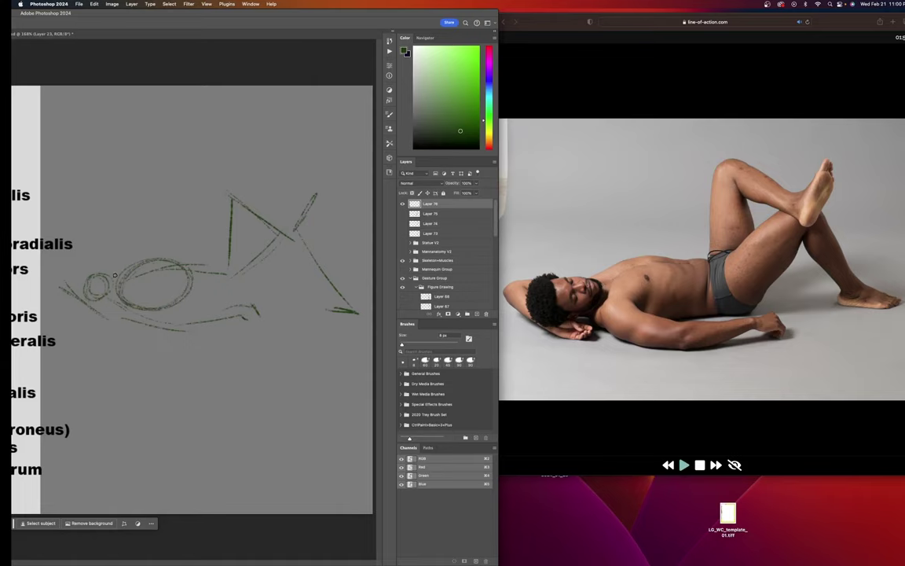
pyautogui.moveTo(123, 275); pyautogui.dragTo(171, 264)
pyautogui.moveTo(164, 309); pyautogui.dragTo(226, 300)
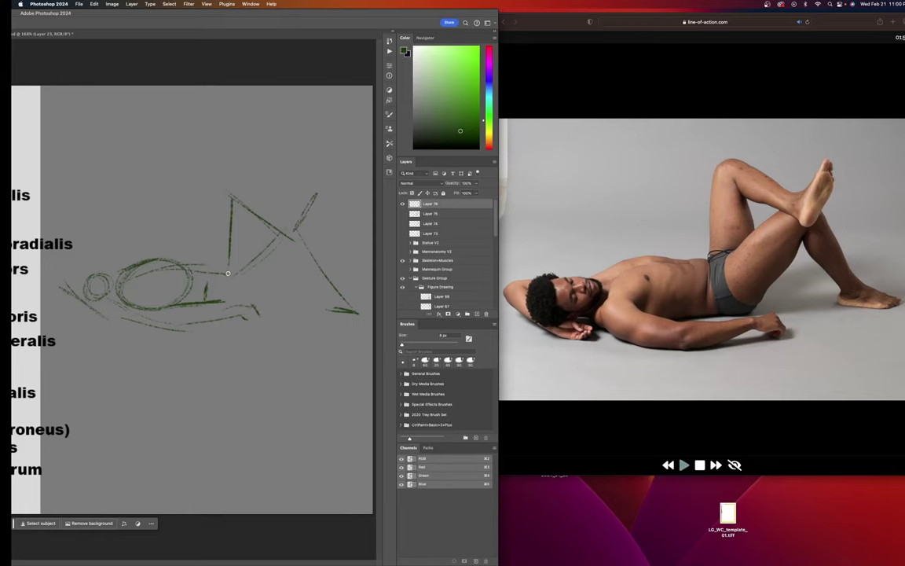
pyautogui.moveTo(235, 278); pyautogui.dragTo(231, 300)
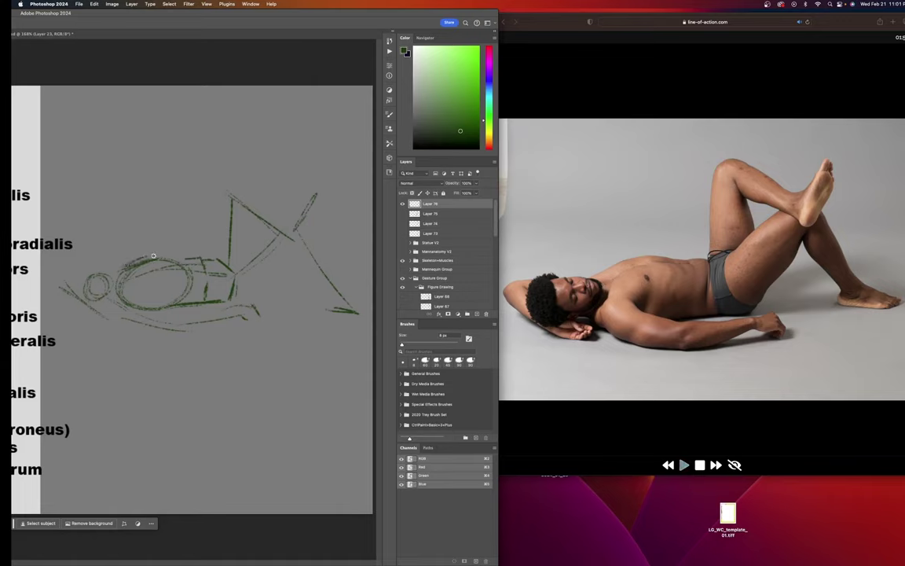
pyautogui.moveTo(149, 255); pyautogui.dragTo(201, 259)
# Outline the hair mass around the head and draw the arm folded behind it with its hand.
pyautogui.moveTo(92, 273)
pyautogui.mouseDown()
pyautogui.moveTo(73, 292)
pyautogui.moveTo(91, 269)
pyautogui.moveTo(100, 297)
pyautogui.moveTo(79, 272)
pyautogui.moveTo(108, 283)
pyautogui.moveTo(82, 272)
pyautogui.moveTo(72, 282)
pyautogui.moveTo(85, 301)
pyautogui.moveTo(72, 265)
pyautogui.moveTo(68, 277)
pyautogui.moveTo(88, 263)
pyautogui.mouseUp()
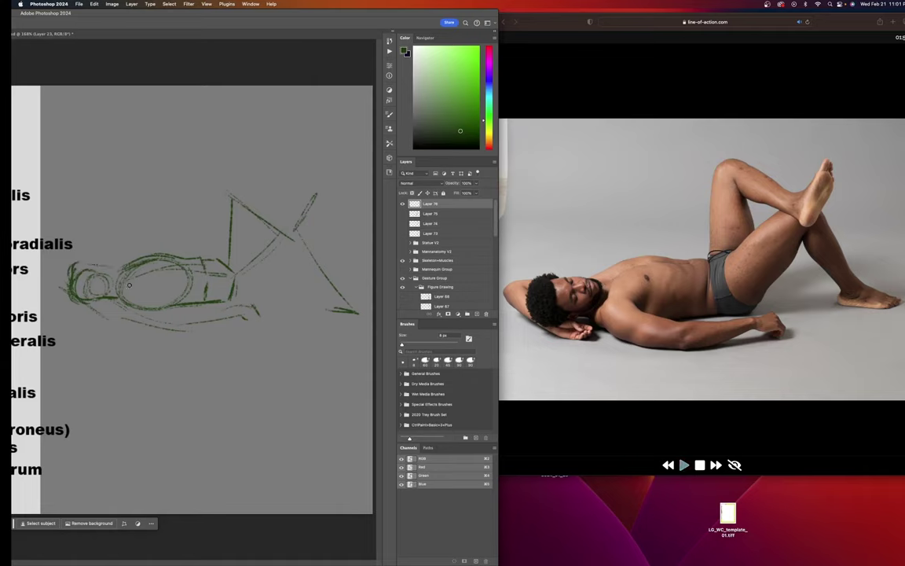
pyautogui.moveTo(81, 263); pyautogui.dragTo(119, 269)
pyautogui.moveTo(50, 287); pyautogui.dragTo(63, 299)
pyautogui.moveTo(110, 319)
pyautogui.mouseDown()
pyautogui.moveTo(91, 324)
pyautogui.moveTo(115, 314)
pyautogui.moveTo(118, 320)
pyautogui.mouseUp()
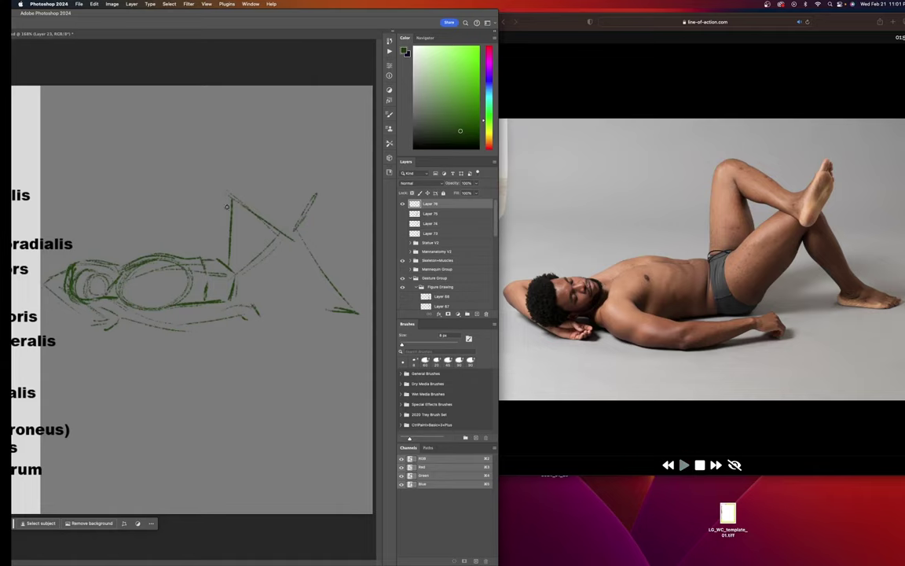
# Mark both knees with circles and outline the crossed leg from its raised thigh over the knee to the ankle.
pyautogui.moveTo(227, 197); pyautogui.dragTo(224, 196)
pyautogui.moveTo(297, 234)
pyautogui.mouseDown()
pyautogui.moveTo(282, 224)
pyautogui.moveTo(313, 241)
pyautogui.mouseUp()
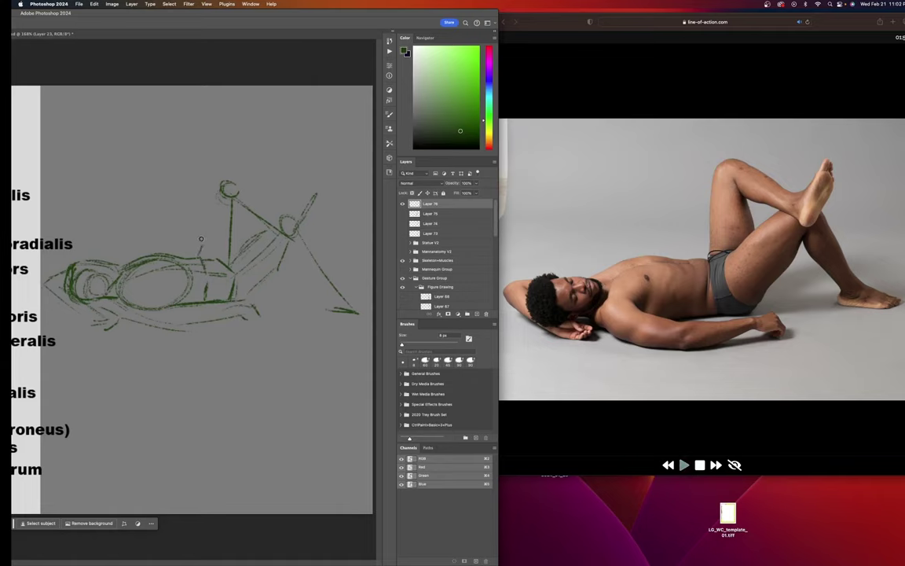
pyautogui.moveTo(206, 229); pyautogui.dragTo(220, 180)
pyautogui.moveTo(222, 175)
pyautogui.mouseDown()
pyautogui.moveTo(261, 204)
pyautogui.moveTo(246, 187)
pyautogui.moveTo(273, 207)
pyautogui.mouseUp()
pyautogui.moveTo(227, 176); pyautogui.dragTo(285, 220)
pyautogui.moveTo(234, 208)
pyautogui.mouseDown()
pyautogui.moveTo(220, 195)
pyautogui.moveTo(293, 240)
pyautogui.moveTo(300, 228)
pyautogui.mouseUp()
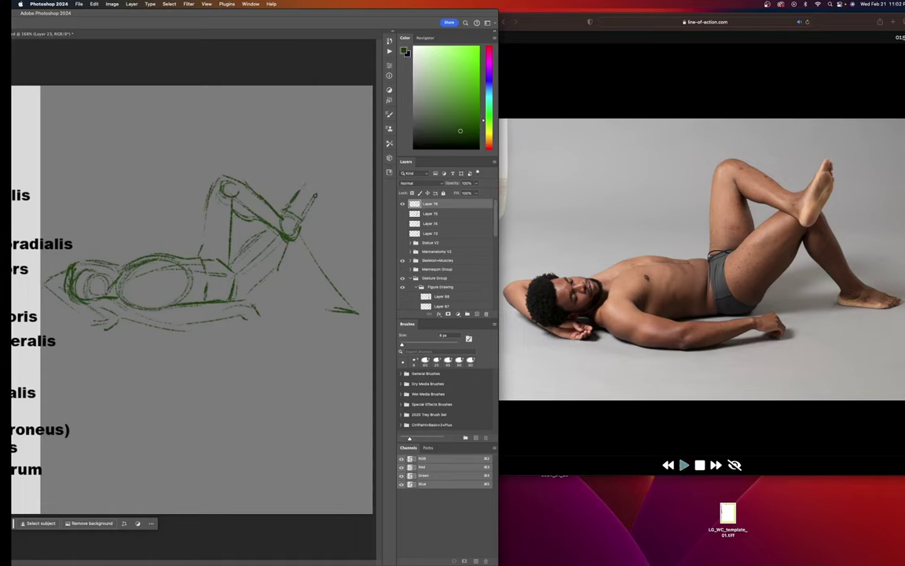
# Outline the raised foot and contour the supporting lower leg down to its foot on the floor.
pyautogui.moveTo(310, 179); pyautogui.dragTo(313, 205)
pyautogui.press('super+z')
pyautogui.moveTo(307, 226)
pyautogui.mouseDown()
pyautogui.moveTo(344, 288)
pyautogui.moveTo(326, 272)
pyautogui.moveTo(366, 300)
pyautogui.mouseUp()
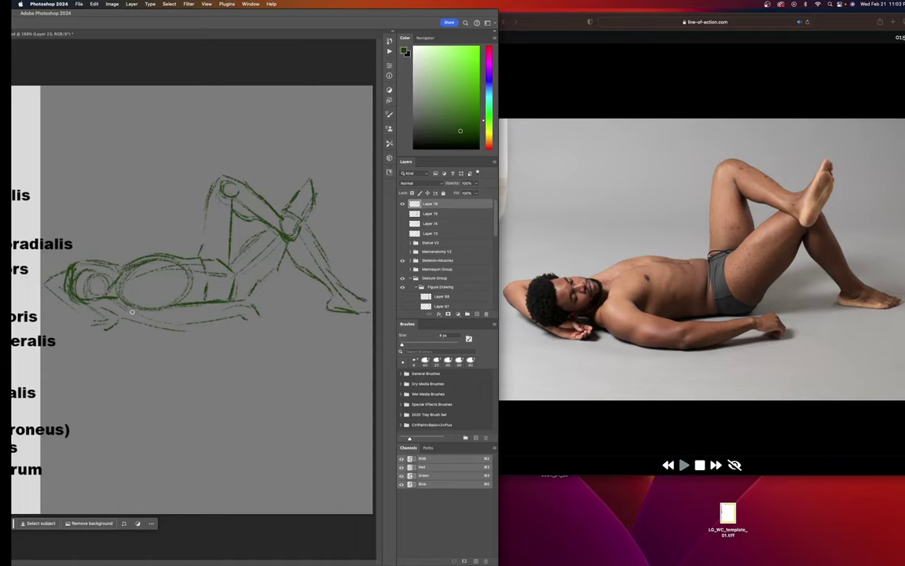
# Flesh out the near shoulder and arm, the chest line and folded elbow, and reinforce the inner thigh lines.
pyautogui.moveTo(144, 304)
pyautogui.mouseDown()
pyautogui.moveTo(124, 313)
pyautogui.moveTo(146, 302)
pyautogui.mouseUp()
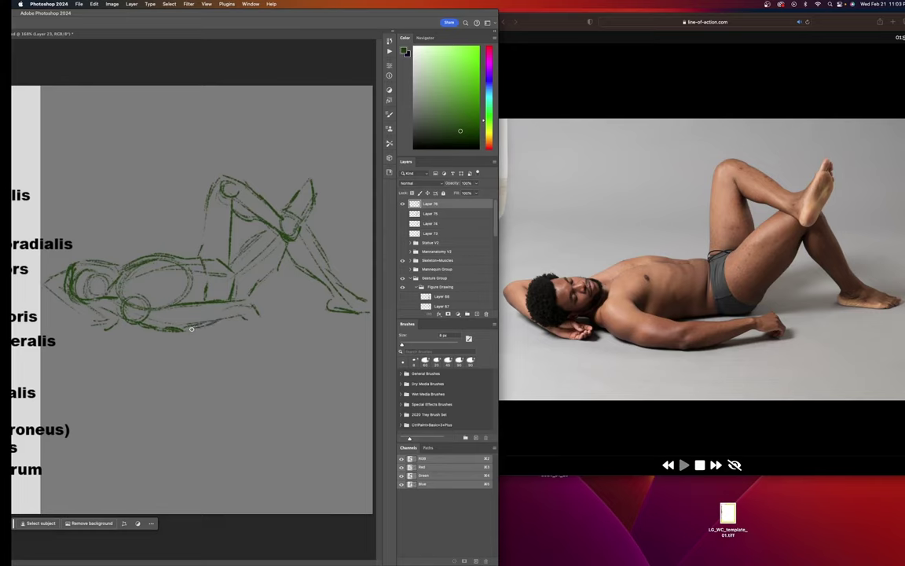
pyautogui.moveTo(191, 329); pyautogui.dragTo(244, 314)
pyautogui.moveTo(153, 298); pyautogui.dragTo(171, 305)
pyautogui.moveTo(145, 262); pyautogui.dragTo(161, 289)
pyautogui.moveTo(65, 267)
pyautogui.mouseDown()
pyautogui.moveTo(43, 289)
pyautogui.moveTo(41, 276)
pyautogui.moveTo(58, 277)
pyautogui.moveTo(55, 301)
pyautogui.moveTo(42, 290)
pyautogui.moveTo(89, 317)
pyautogui.mouseUp()
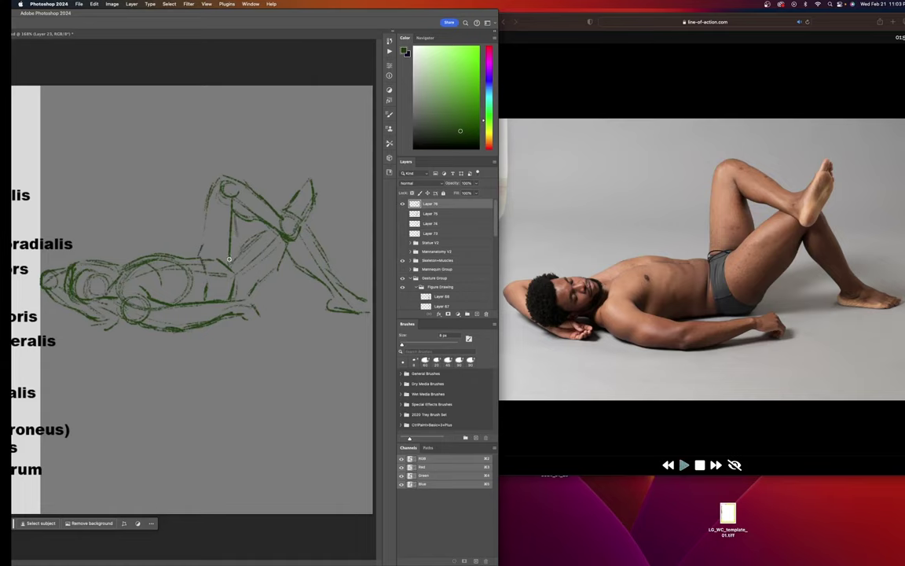
pyautogui.moveTo(266, 228); pyautogui.dragTo(238, 247)
pyautogui.moveTo(235, 207); pyautogui.dragTo(237, 246)
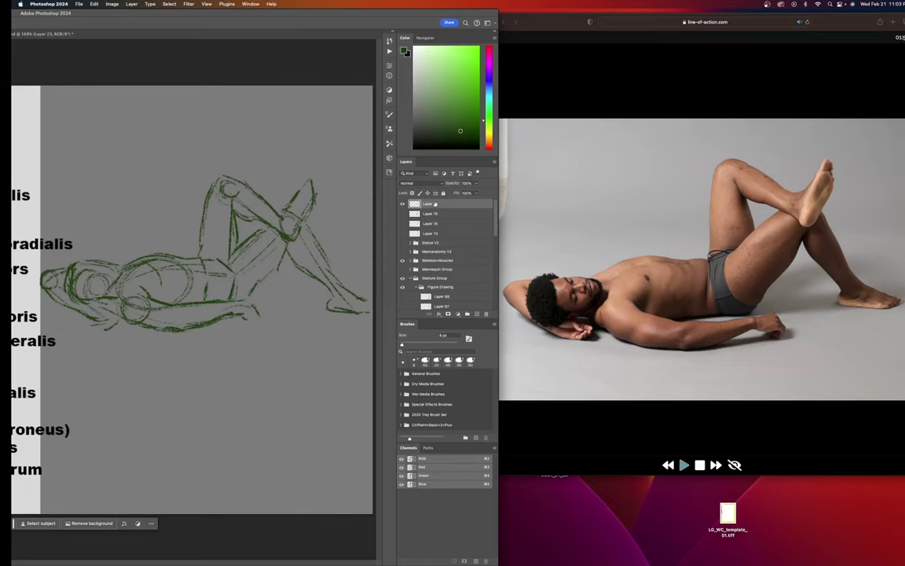
# Prepare a new top layer with a dark purple brush over the reclining sketch layer faded to 35% opacity.
pyautogui.click(476, 315)
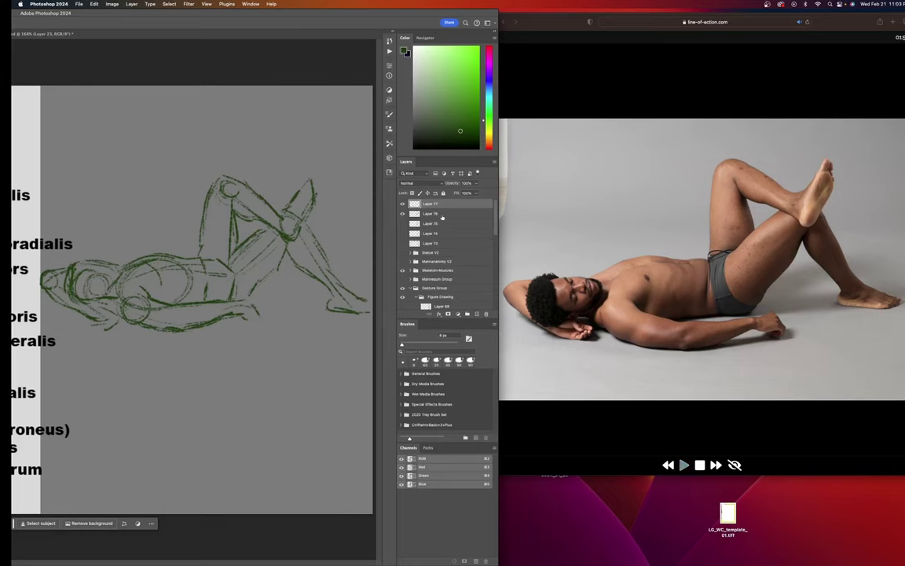
pyautogui.click(444, 216)
pyautogui.press('super+t')
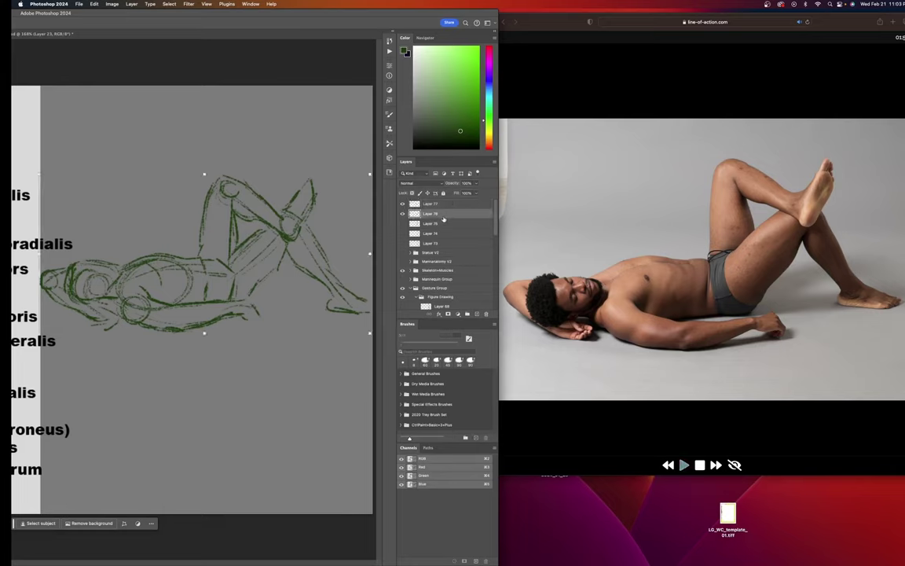
pyautogui.press('7')
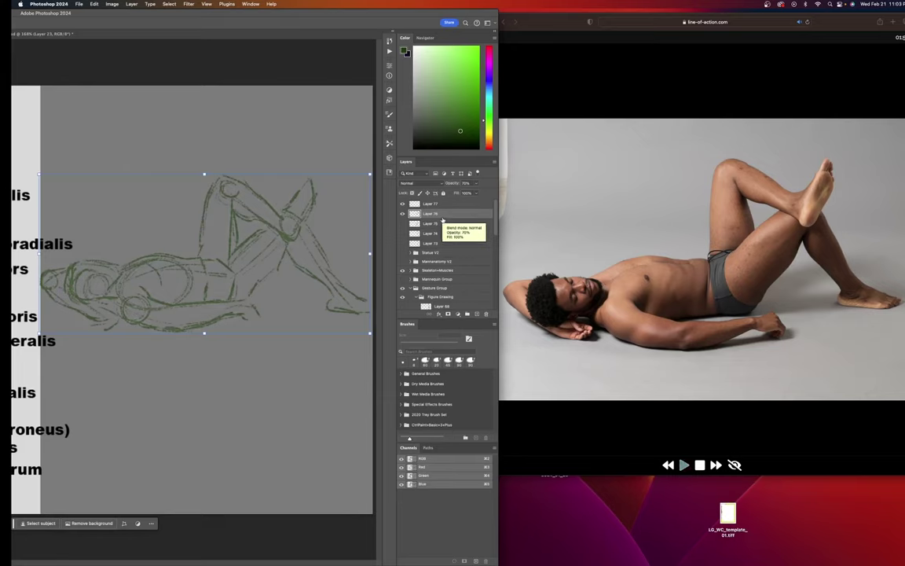
pyautogui.press('3')
pyautogui.press('5')
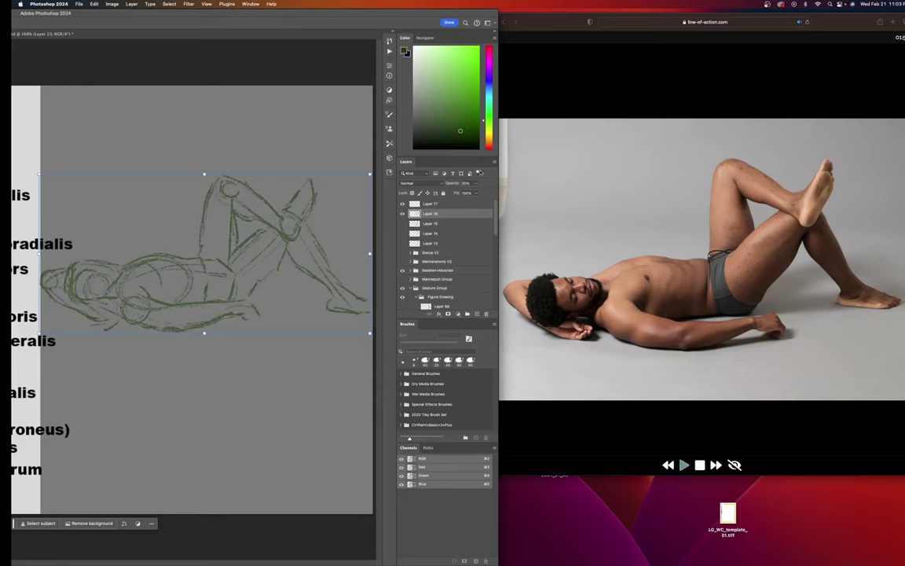
pyautogui.click(435, 204)
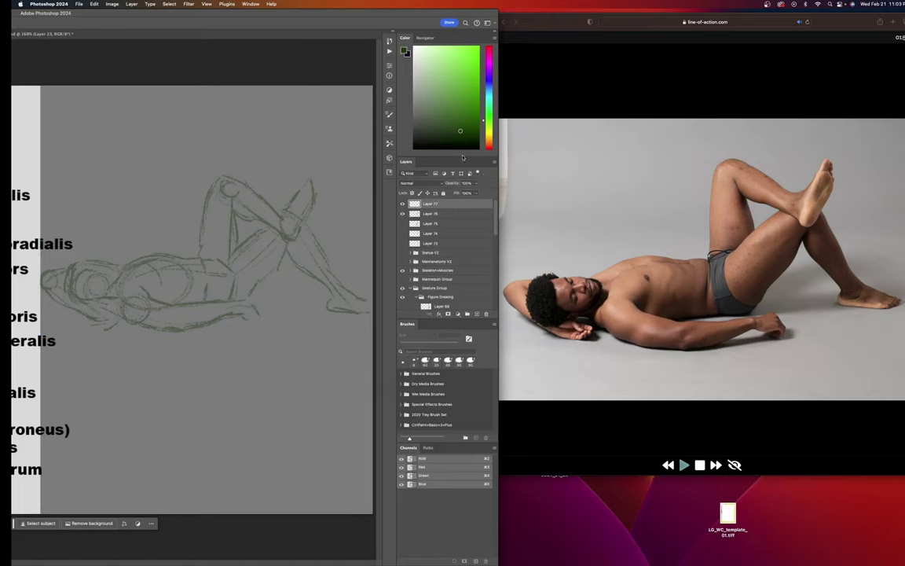
pyautogui.click(489, 66)
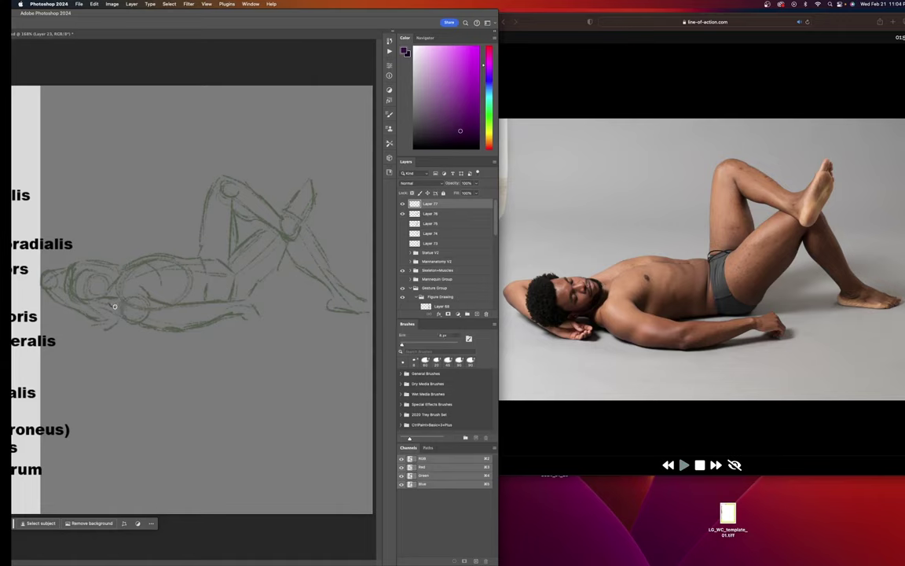
# Contour the near arm in purple from the shoulder through the upper arm and forearm to the resting hand.
pyautogui.moveTo(113, 305); pyautogui.dragTo(119, 310)
pyautogui.click(605, 322)
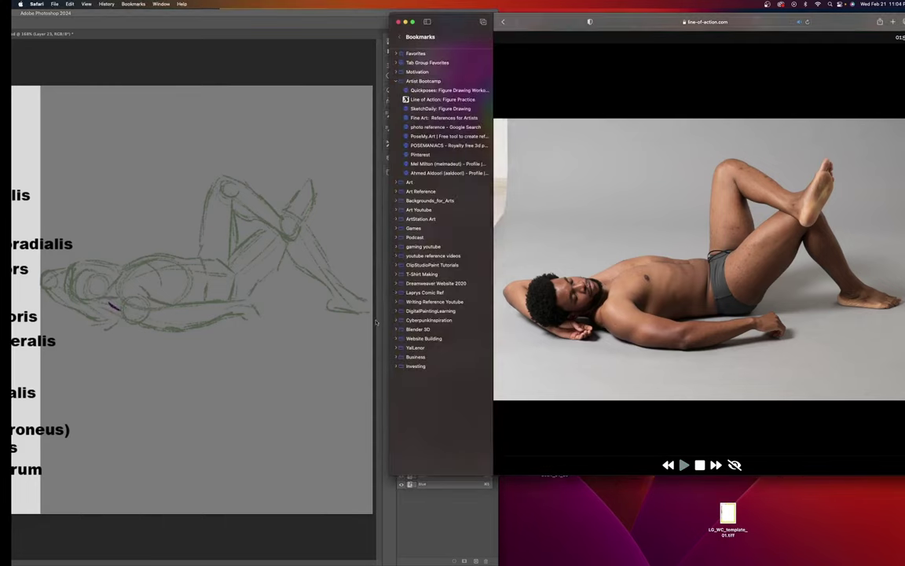
pyautogui.click(118, 309)
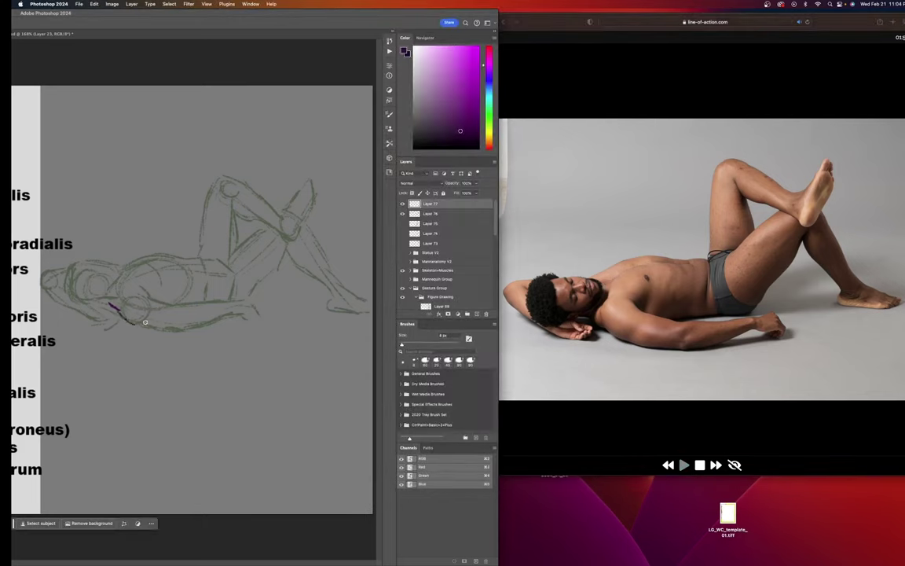
pyautogui.moveTo(114, 308)
pyautogui.mouseDown()
pyautogui.moveTo(137, 326)
pyautogui.moveTo(185, 337)
pyautogui.mouseUp()
pyautogui.moveTo(145, 327); pyautogui.dragTo(189, 331)
pyautogui.moveTo(149, 303); pyautogui.dragTo(173, 304)
pyautogui.moveTo(228, 316)
pyautogui.mouseDown()
pyautogui.moveTo(246, 313)
pyautogui.moveTo(224, 302)
pyautogui.moveTo(244, 299)
pyautogui.mouseUp()
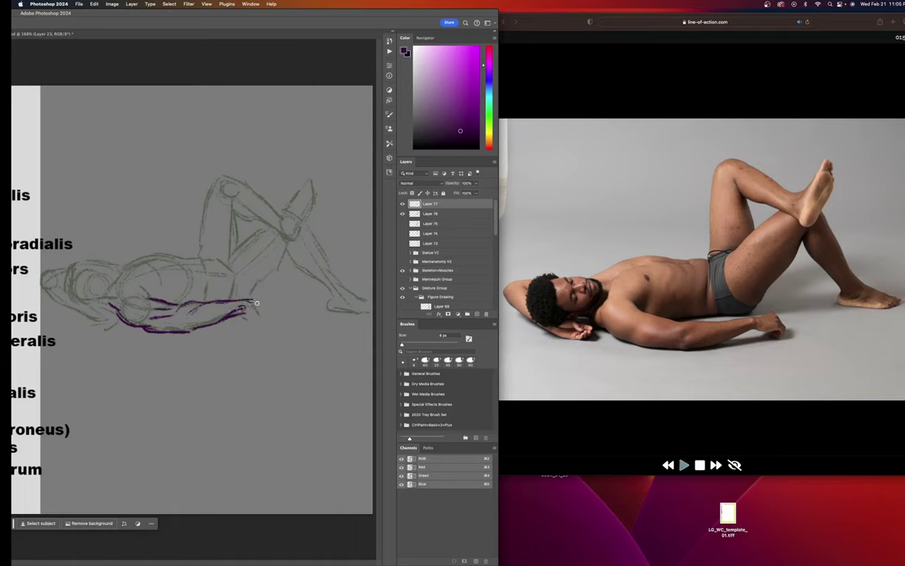
pyautogui.moveTo(244, 301); pyautogui.dragTo(267, 304)
# Draw the chest muscles, the far shoulder slope and the upper abdominal contours in purple.
pyautogui.moveTo(127, 275); pyautogui.dragTo(152, 265)
pyautogui.moveTo(154, 266); pyautogui.dragTo(159, 283)
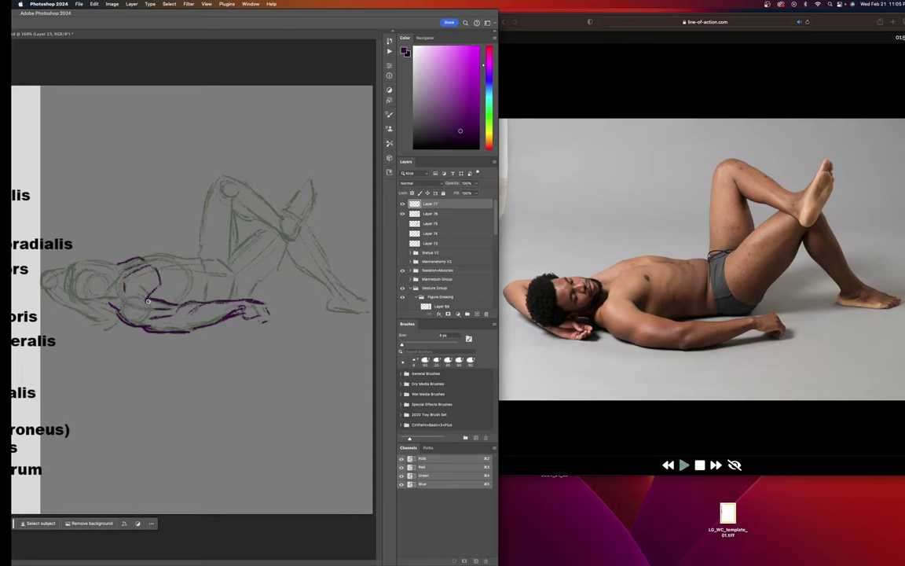
pyautogui.moveTo(132, 260); pyautogui.dragTo(114, 263)
pyautogui.moveTo(177, 258)
pyautogui.mouseDown()
pyautogui.moveTo(193, 260)
pyautogui.moveTo(197, 278)
pyautogui.mouseUp()
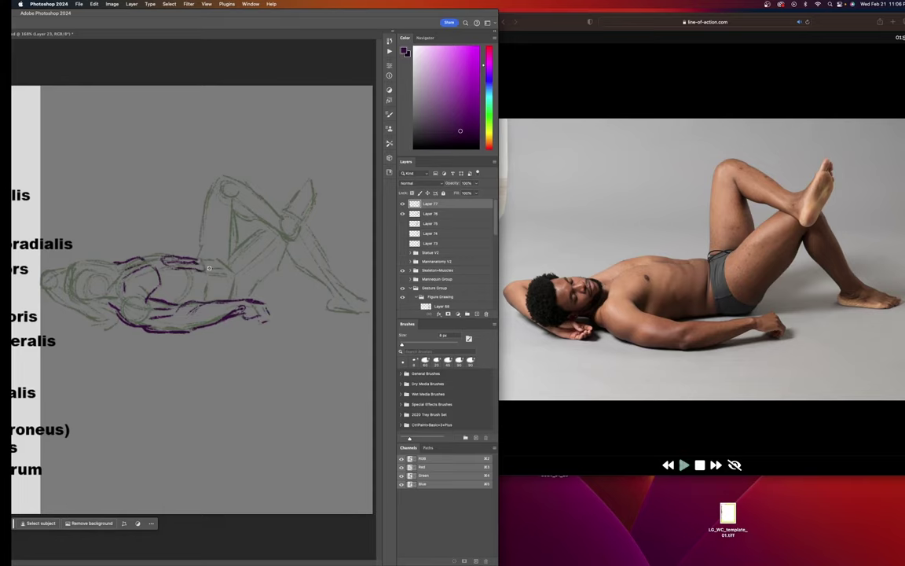
# Contour the lower abdomen and hip, the underside of the near thigh and the outer edge of the far raised thigh.
pyautogui.moveTo(202, 259); pyautogui.dragTo(223, 262)
pyautogui.moveTo(207, 280); pyautogui.dragTo(203, 301)
pyautogui.moveTo(246, 296)
pyautogui.mouseDown()
pyautogui.moveTo(273, 265)
pyautogui.moveTo(251, 285)
pyautogui.moveTo(290, 242)
pyautogui.mouseUp()
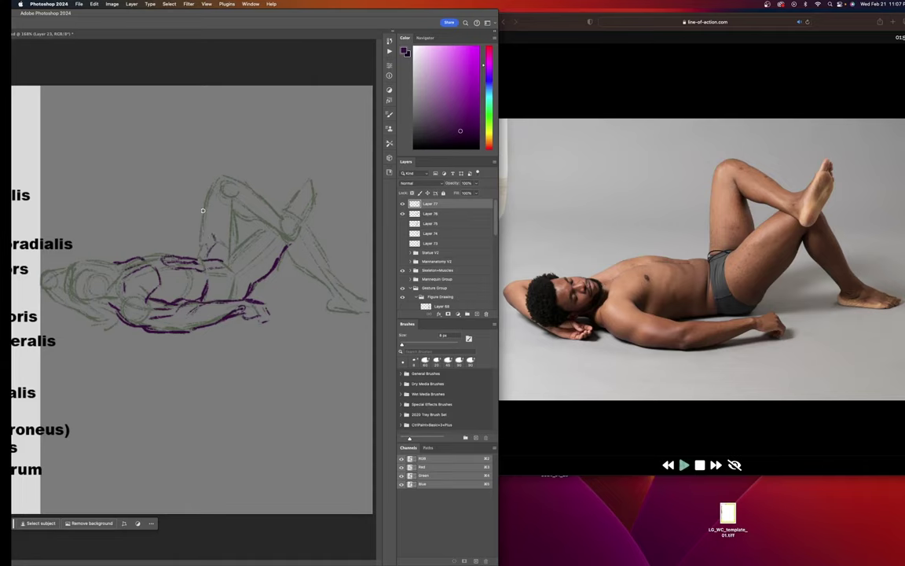
pyautogui.moveTo(203, 198); pyautogui.dragTo(198, 234)
pyautogui.moveTo(208, 197); pyautogui.dragTo(199, 238)
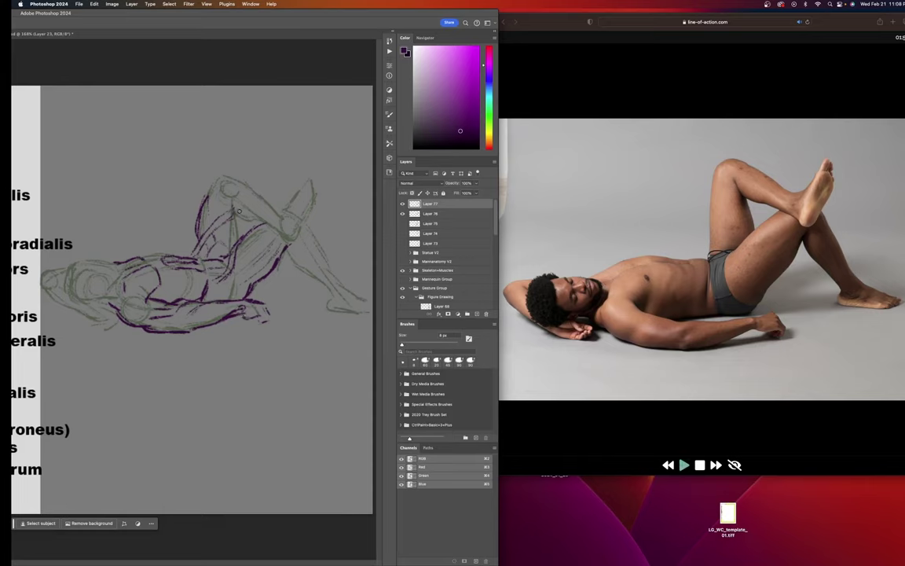
# Contour the raised, crossed leg in purple around the knee and along the shin and calf down to the ankle.
pyautogui.moveTo(234, 211); pyautogui.dragTo(253, 218)
pyautogui.moveTo(233, 201); pyautogui.dragTo(288, 238)
pyautogui.moveTo(230, 174)
pyautogui.mouseDown()
pyautogui.moveTo(257, 173)
pyautogui.moveTo(242, 176)
pyautogui.moveTo(282, 223)
pyautogui.mouseUp()
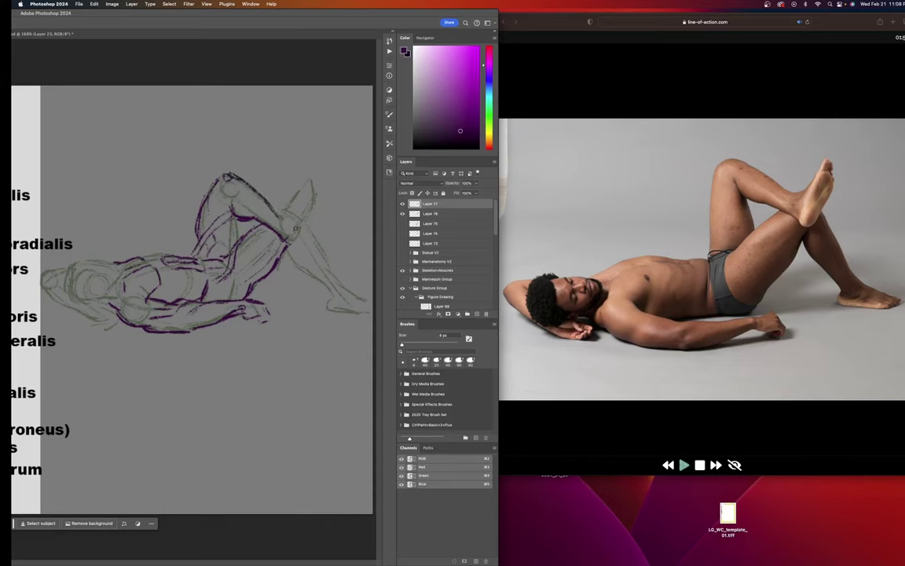
pyautogui.moveTo(247, 184); pyautogui.dragTo(282, 214)
# Contour the supporting lower leg and its foot on the ground, plus the raised foot of the crossed leg, in purple.
pyautogui.moveTo(304, 220); pyautogui.dragTo(344, 288)
pyautogui.moveTo(307, 271); pyautogui.dragTo(330, 293)
pyautogui.moveTo(326, 300)
pyautogui.mouseDown()
pyautogui.moveTo(340, 312)
pyautogui.moveTo(370, 313)
pyautogui.mouseUp()
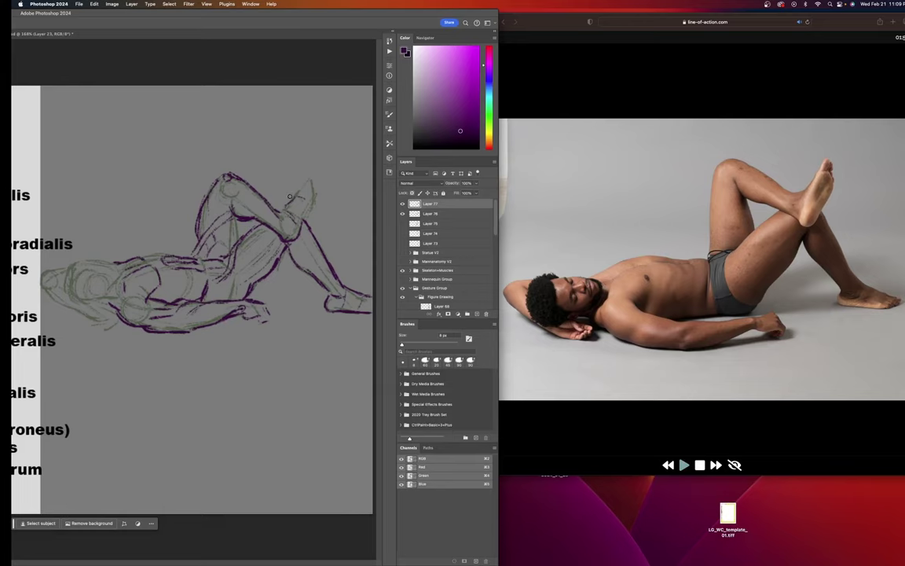
pyautogui.moveTo(296, 194)
pyautogui.mouseDown()
pyautogui.moveTo(307, 182)
pyautogui.moveTo(314, 203)
pyautogui.moveTo(300, 241)
pyautogui.mouseUp()
# Reveal the labelled muscle chart for reference and add inner muscle lines along the supporting lower leg.
pyautogui.click(570, 21)
pyautogui.moveTo(570, 22); pyautogui.dragTo(568, 21)
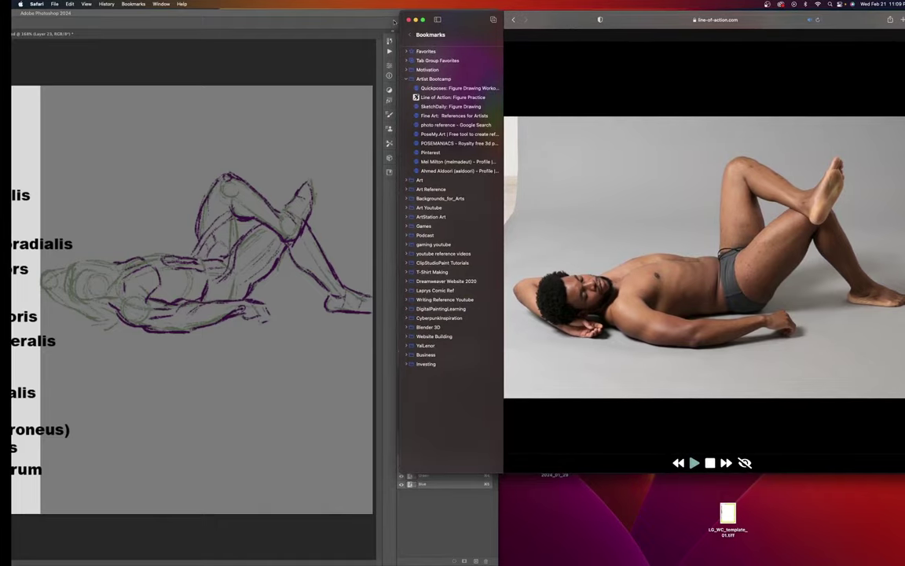
pyautogui.moveTo(348, 16); pyautogui.dragTo(563, 11)
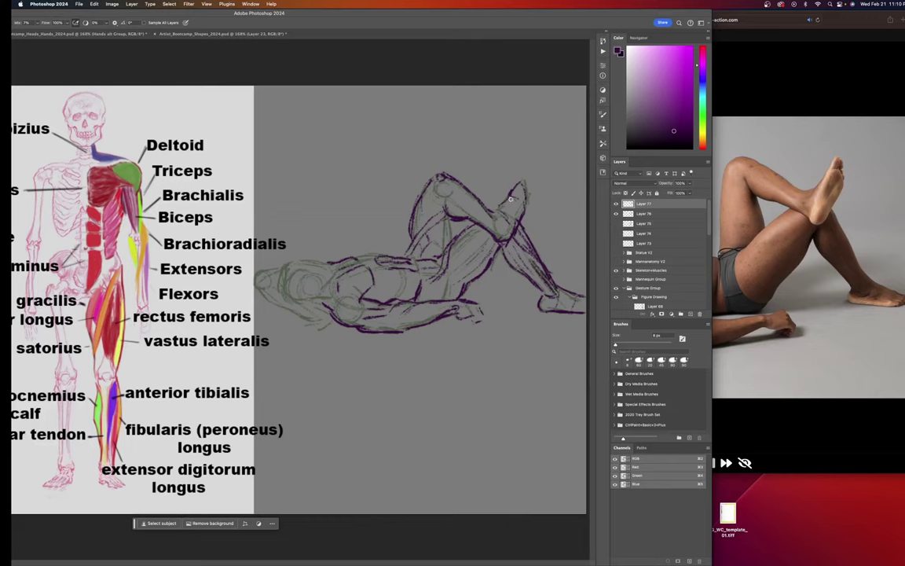
pyautogui.moveTo(518, 245); pyautogui.dragTo(547, 281)
pyautogui.moveTo(515, 248); pyautogui.dragTo(535, 277)
pyautogui.moveTo(529, 13); pyautogui.dragTo(319, 8)
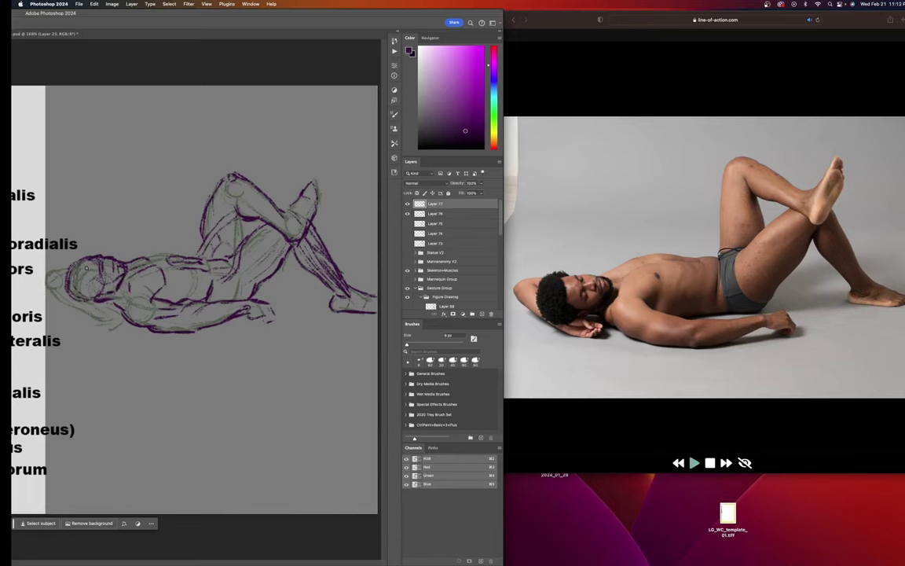
# Draw the head's hairline and jaw contours and the folded far arm behind the head in purple.
pyautogui.moveTo(81, 262); pyautogui.dragTo(87, 288)
pyautogui.moveTo(89, 291)
pyautogui.mouseDown()
pyautogui.moveTo(90, 282)
pyautogui.moveTo(104, 297)
pyautogui.mouseUp()
pyautogui.moveTo(60, 268)
pyautogui.mouseDown()
pyautogui.moveTo(54, 280)
pyautogui.moveTo(72, 306)
pyautogui.moveTo(88, 312)
pyautogui.moveTo(101, 301)
pyautogui.mouseUp()
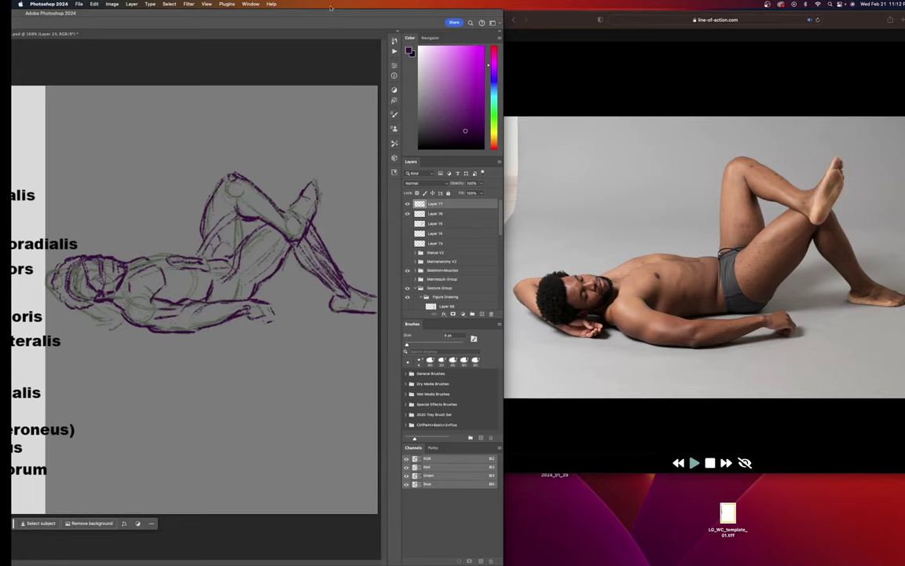
# Show the full anatomy canvas, then switch to the Artist_BootCamp_2024 calendar in Numbers and select the topics for Friday, February 23.
pyautogui.moveTo(331, 13); pyautogui.dragTo(346, 17)
pyautogui.doubleClick(345, 14)
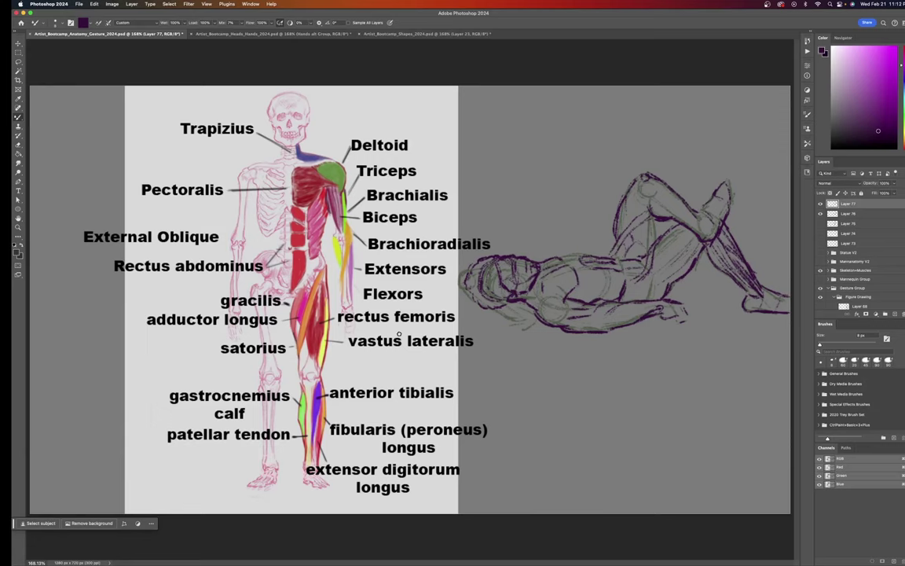
pyautogui.moveTo(12, 433)
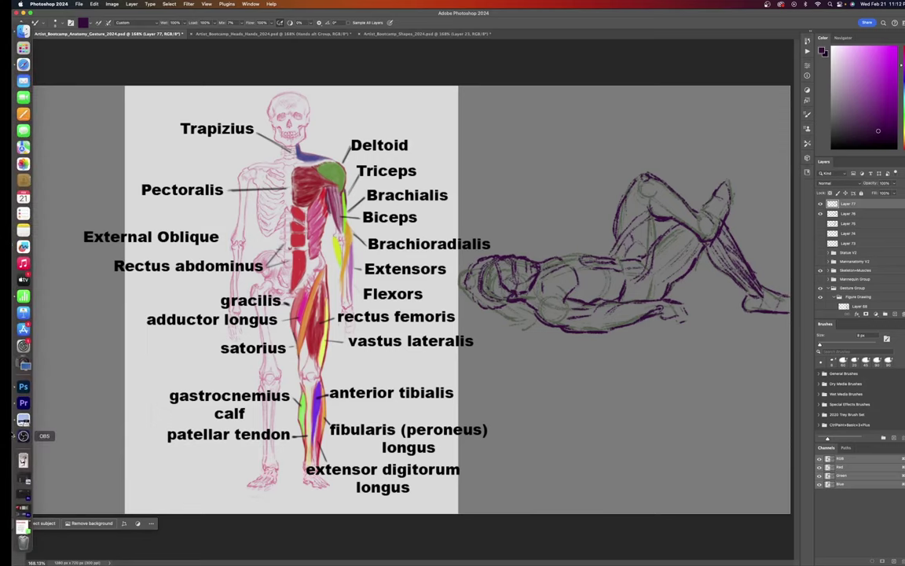
pyautogui.click(22, 525)
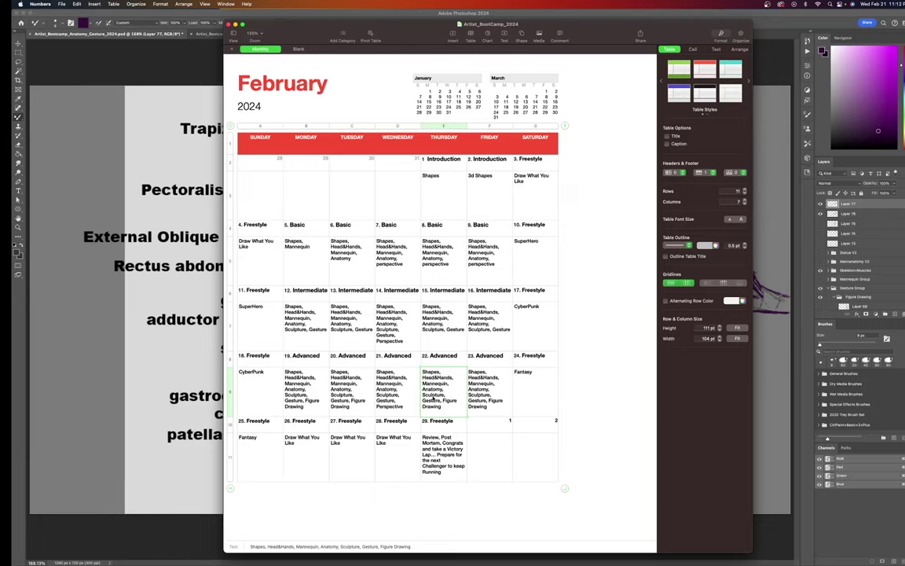
pyautogui.click(488, 384)
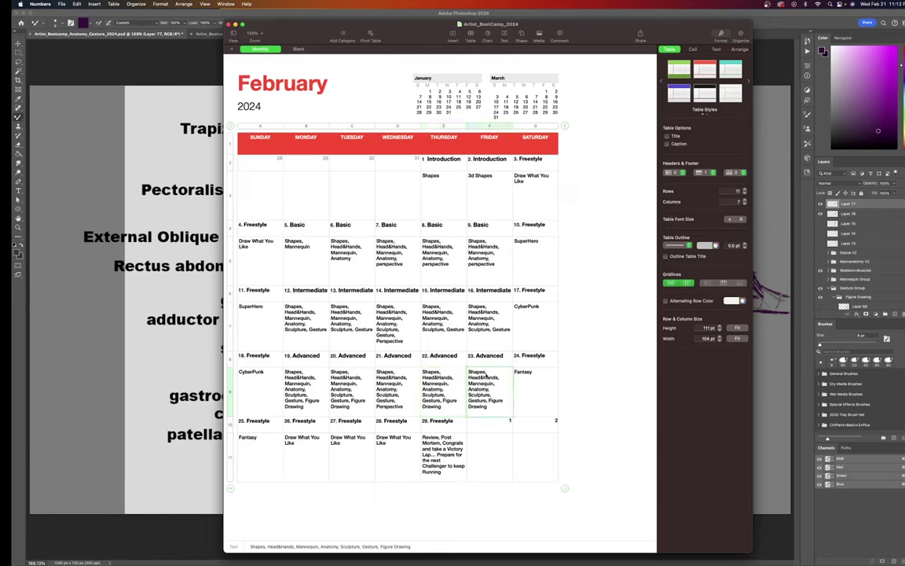